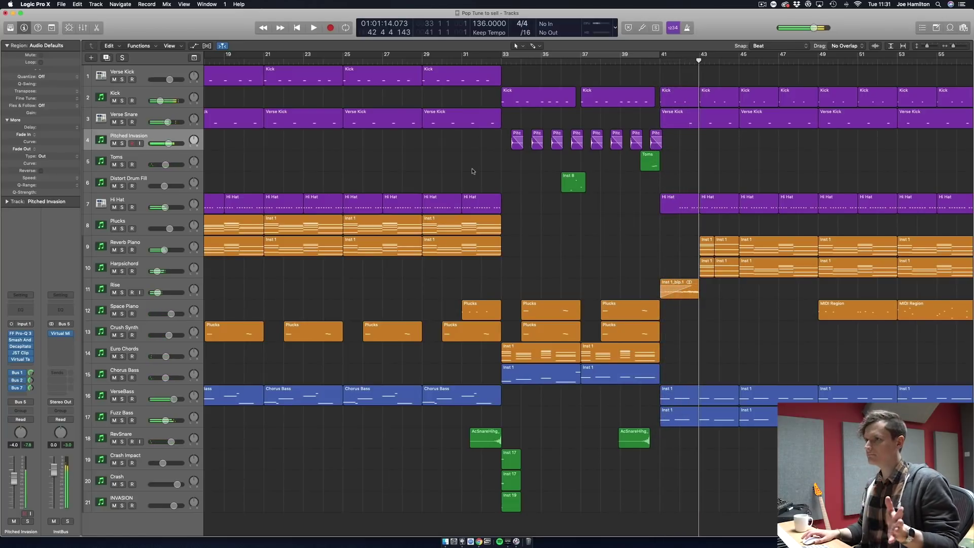
Step: Stop playback and open the Kontakt instrument on the INVASION track in a clear spot over the arrangement
key(space)
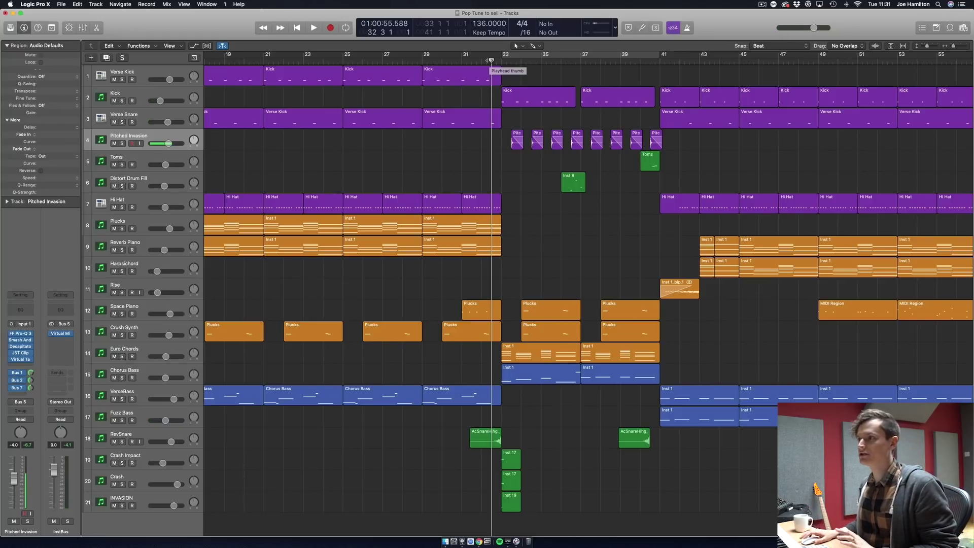
click(153, 500)
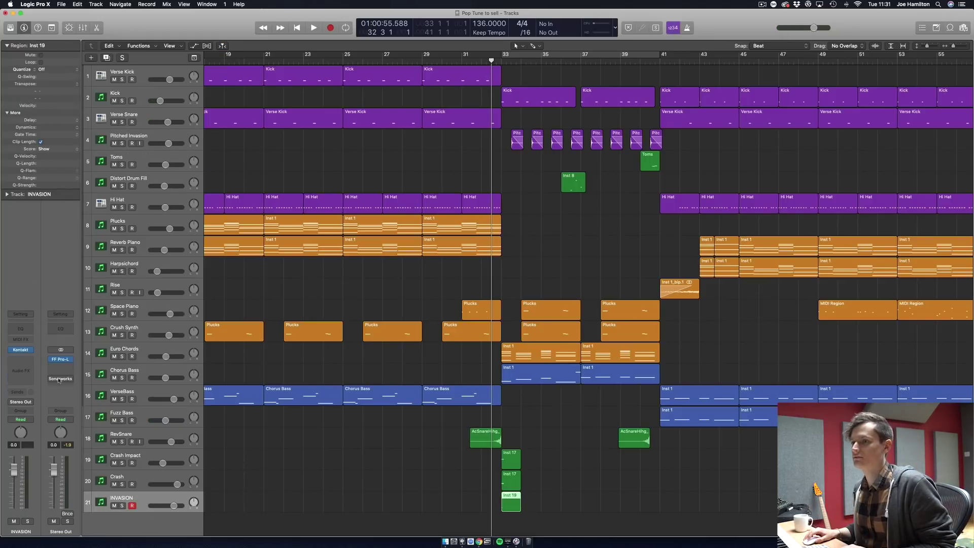
click(12, 351)
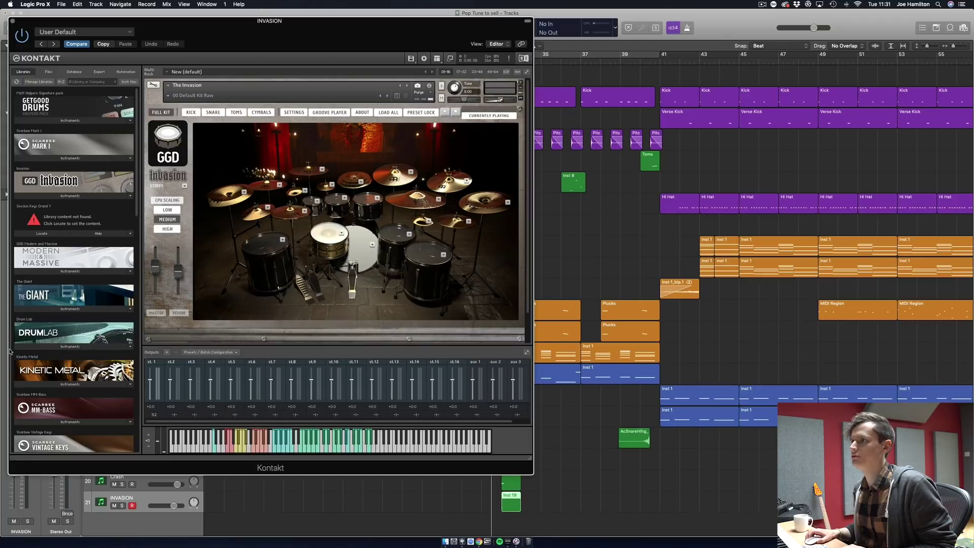
drag(309, 20, 599, 55)
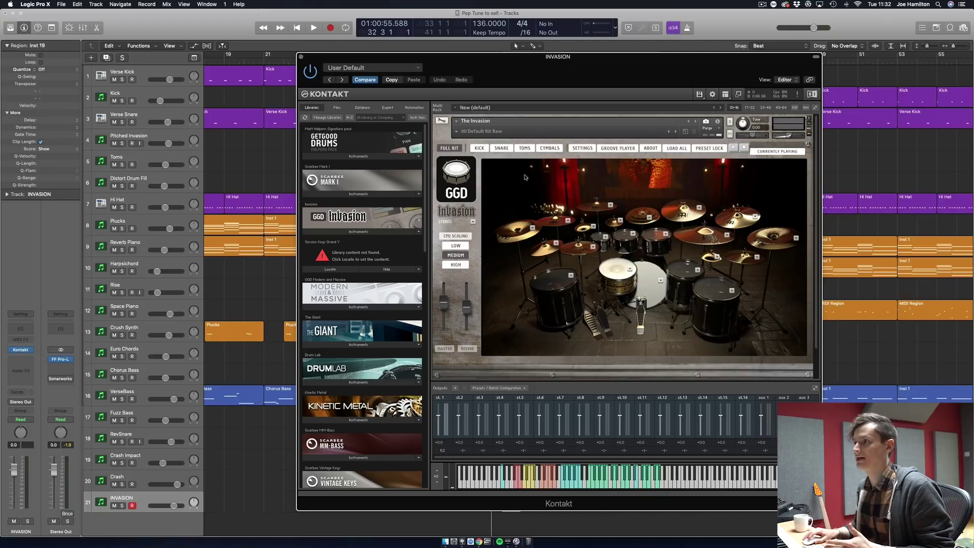
Step: Toggle the Snare Top channel's solo in the snare mixer and return to the full kit view
click(501, 148)
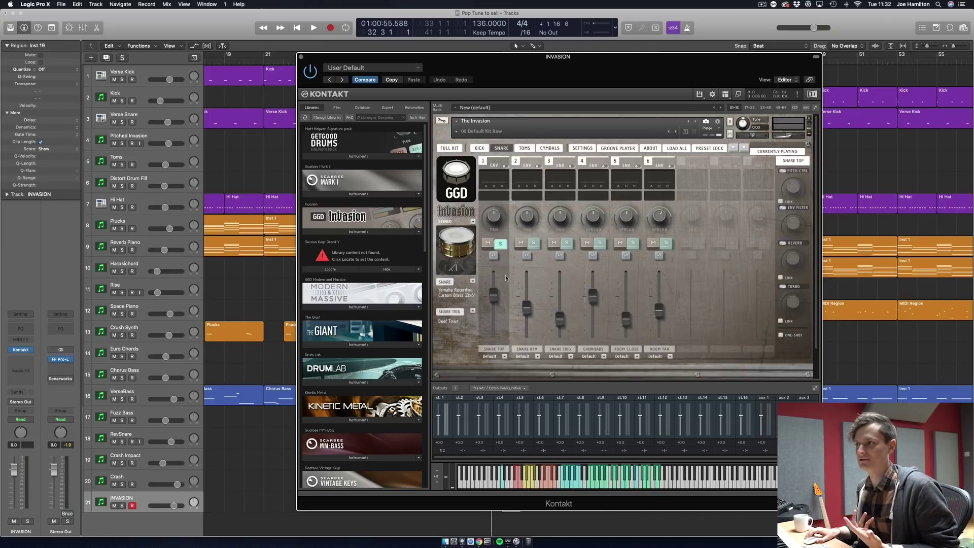
click(502, 244)
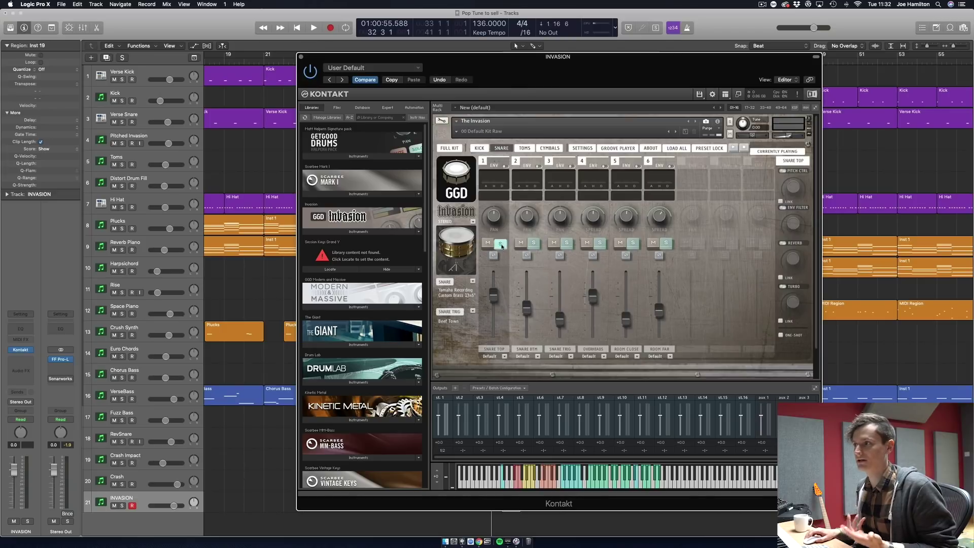
click(449, 148)
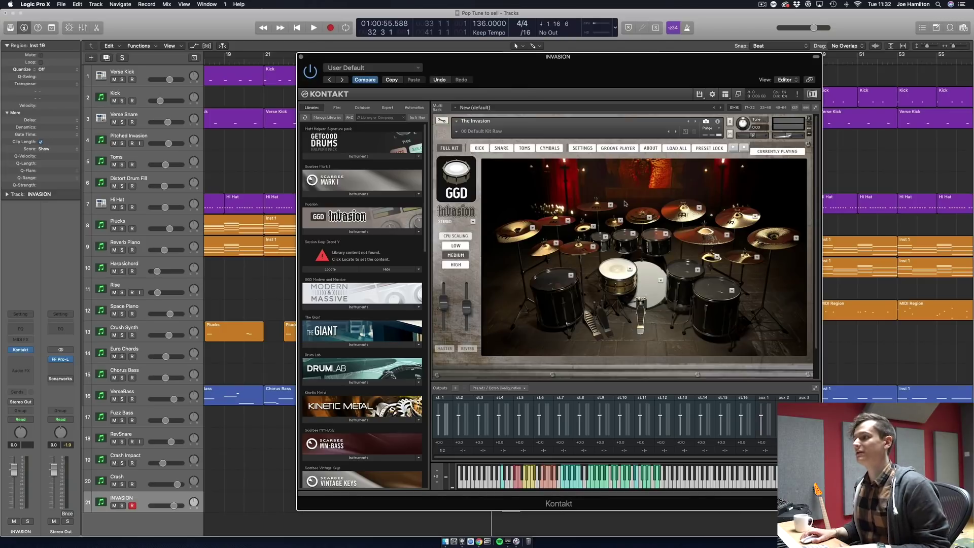
Step: Audition the available snares in the kit's snare list and choose the Yamaha Recording Custom Brass
click(630, 269)
click(786, 274)
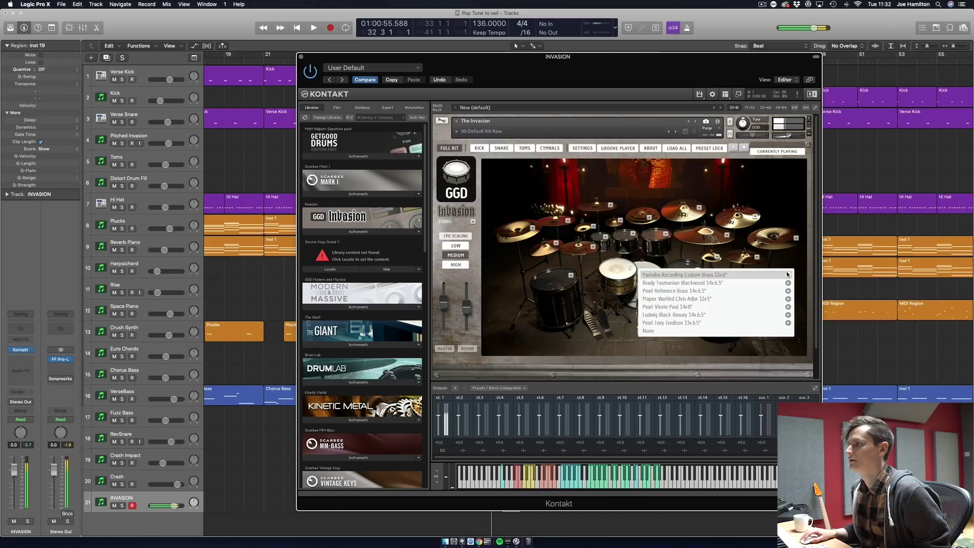
click(787, 283)
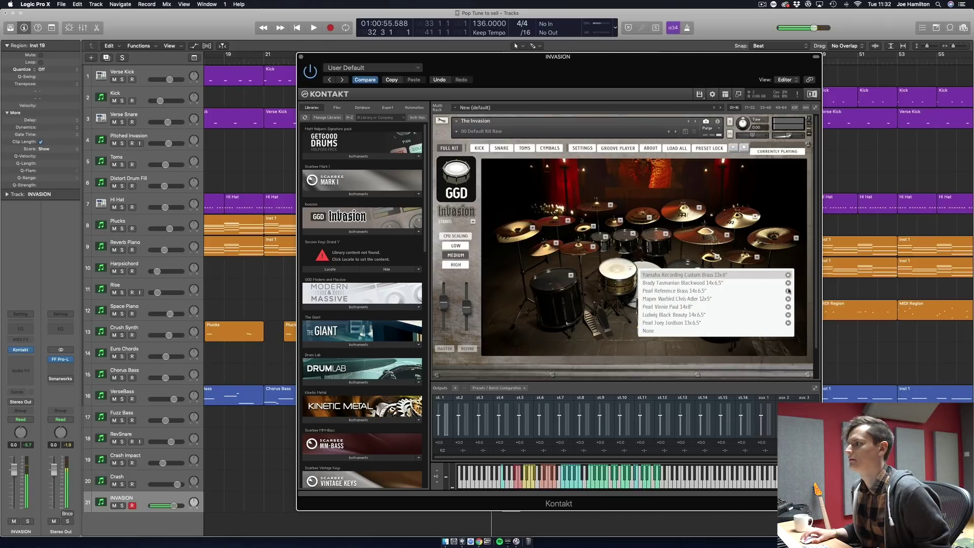
click(788, 291)
click(787, 298)
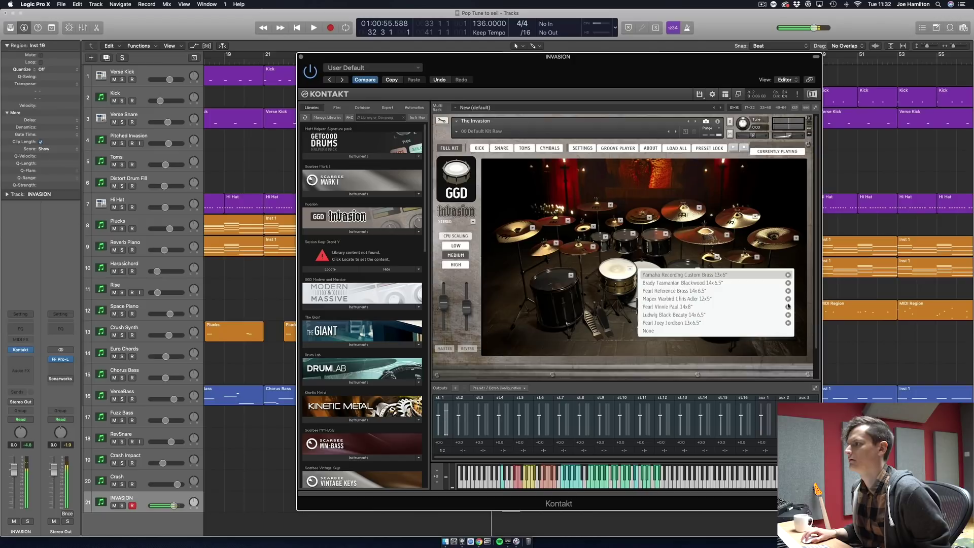
click(788, 307)
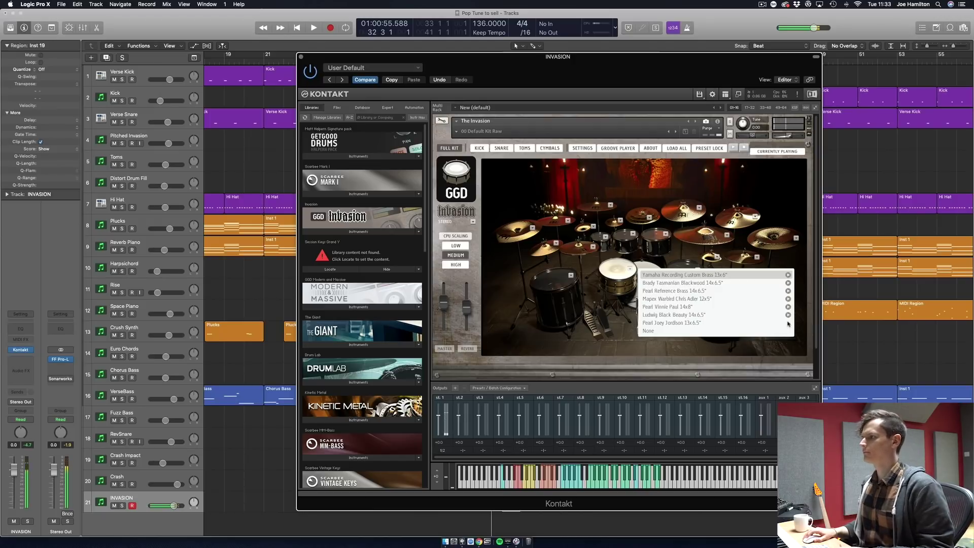
click(785, 322)
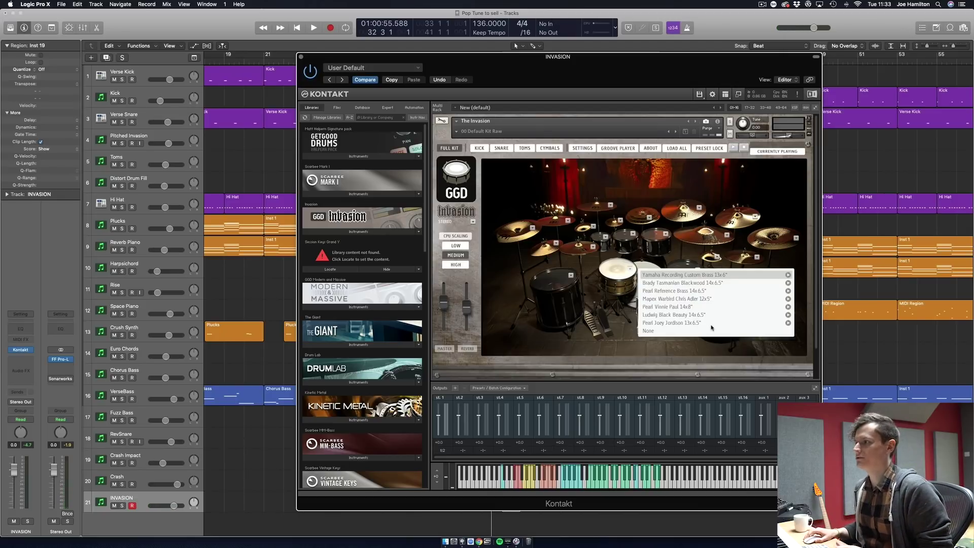
click(671, 277)
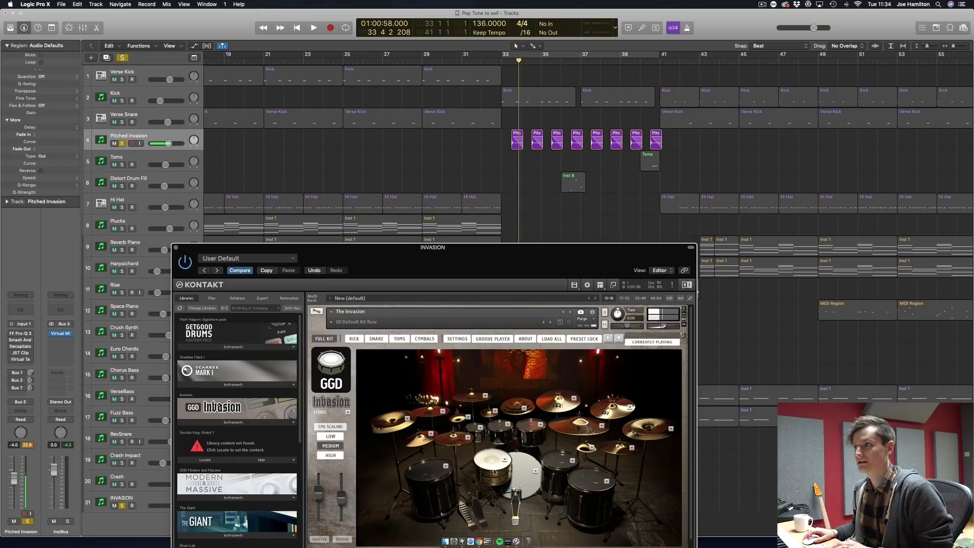
Step: Play the soloed Pitched Invasion and INVASION tracks around bar 34, then stop playback
key(space)
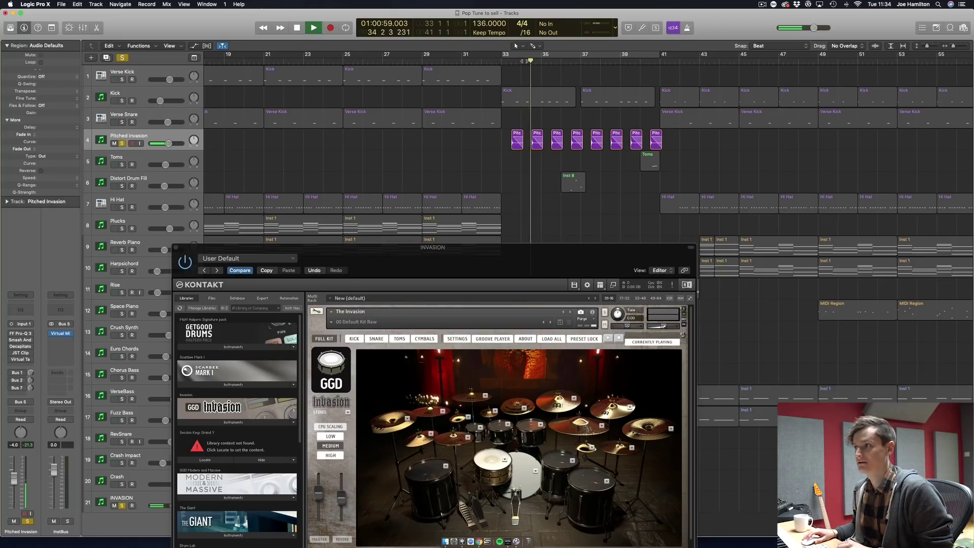
key(space)
click(659, 164)
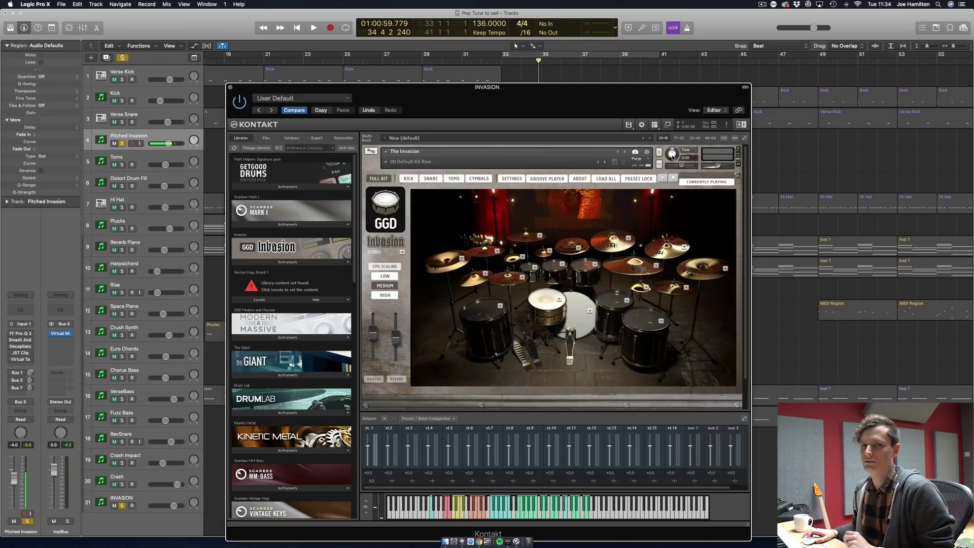
Step: Adjust the Tune of The Invasion instrument in Kontakt and audition the snare at the changed pitch
drag(673, 157, 672, 153)
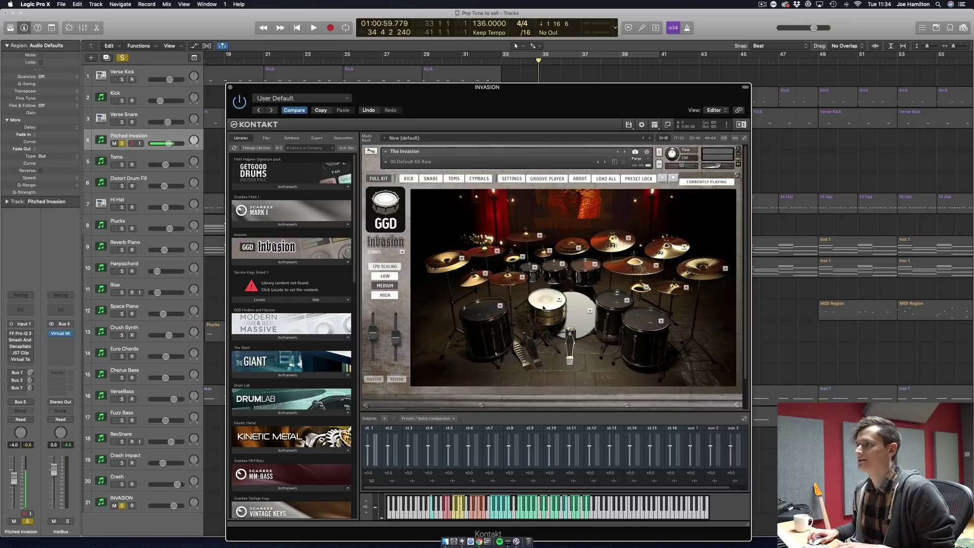
click(542, 305)
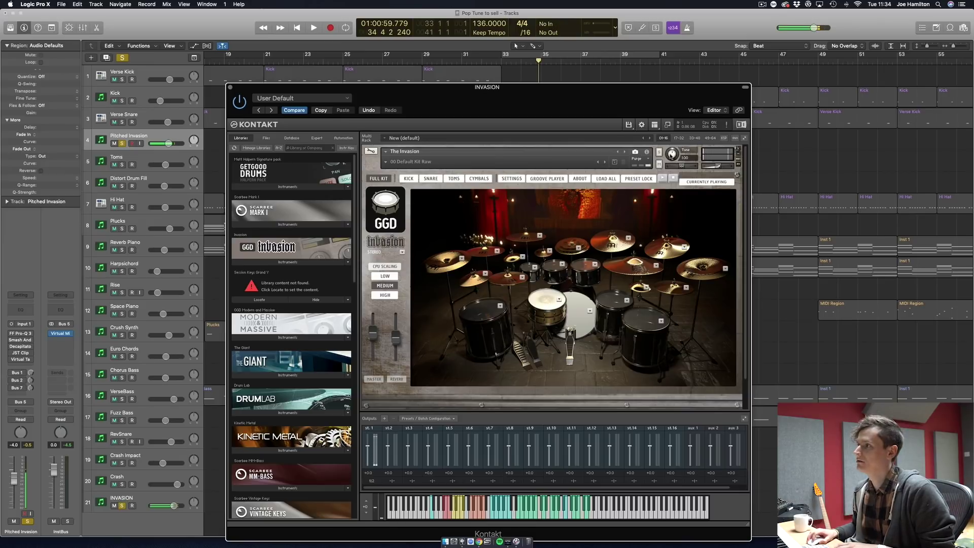
drag(672, 160, 673, 155)
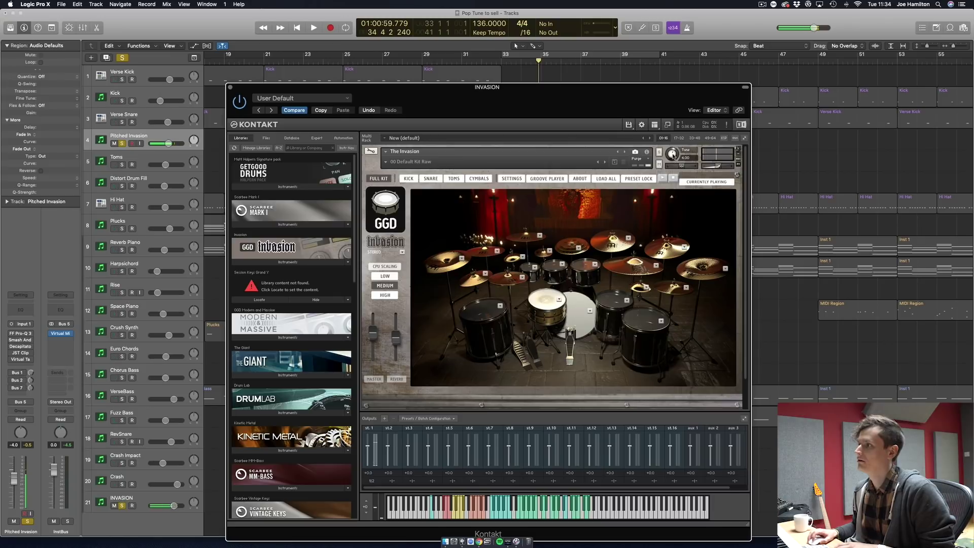
click(552, 313)
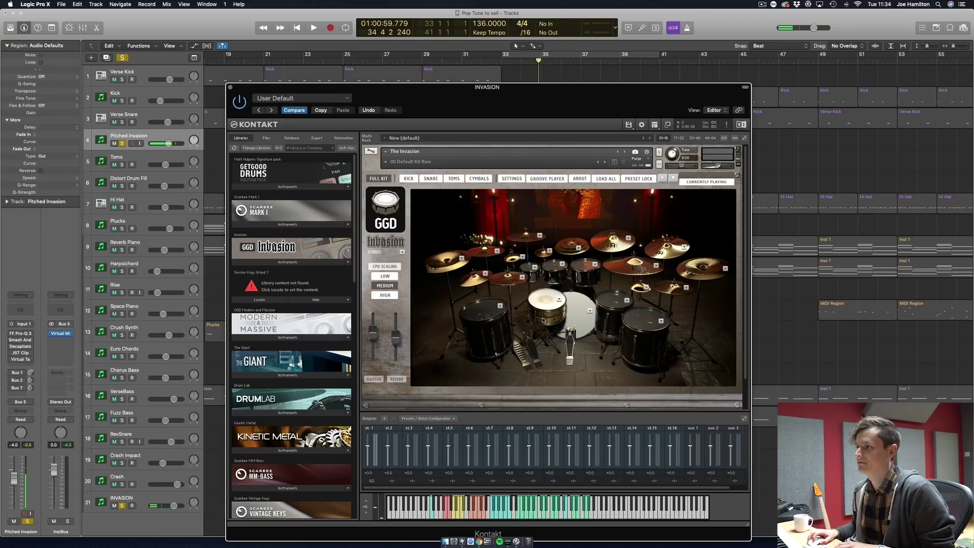
click(545, 317)
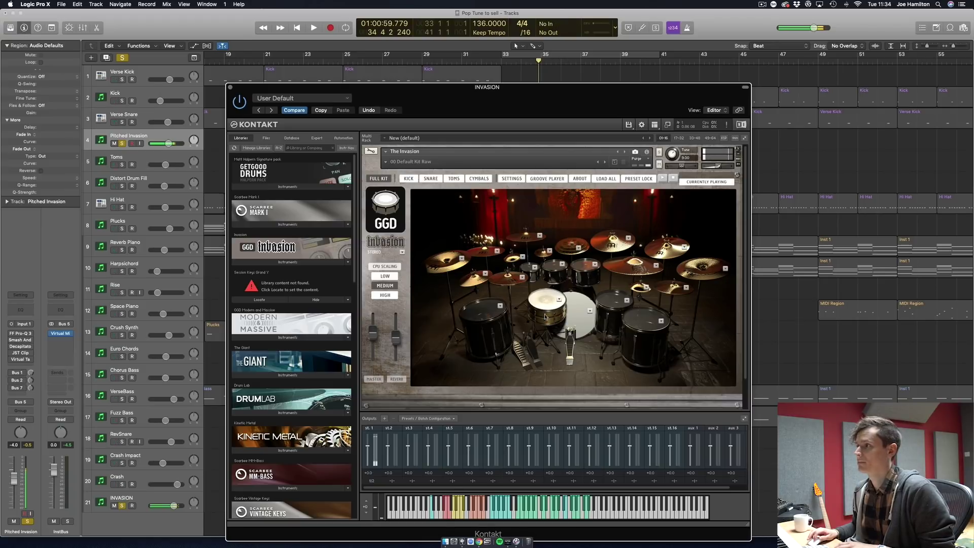
Step: Close the Kontakt window and delete the INVASION track together with its region
key(super+w)
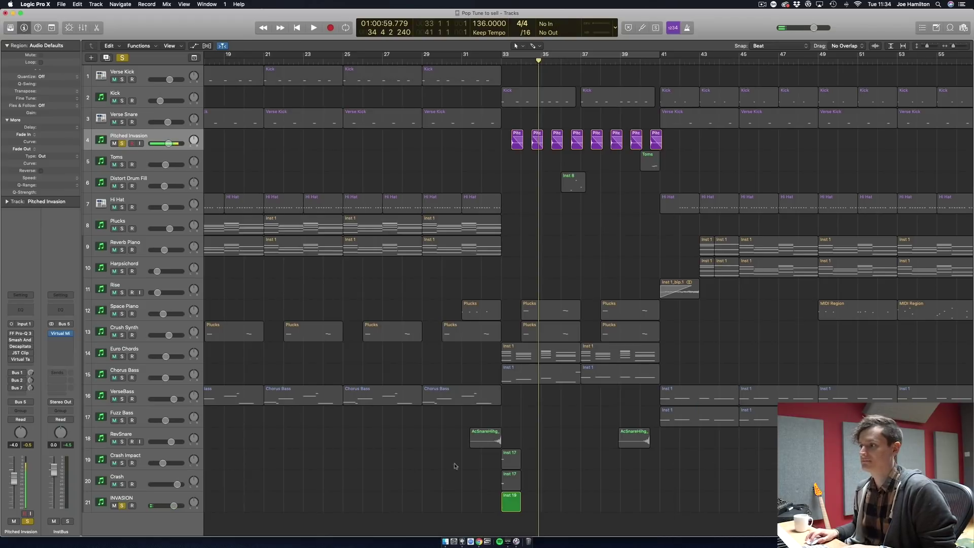
key(super+Right)
key(super+Right)
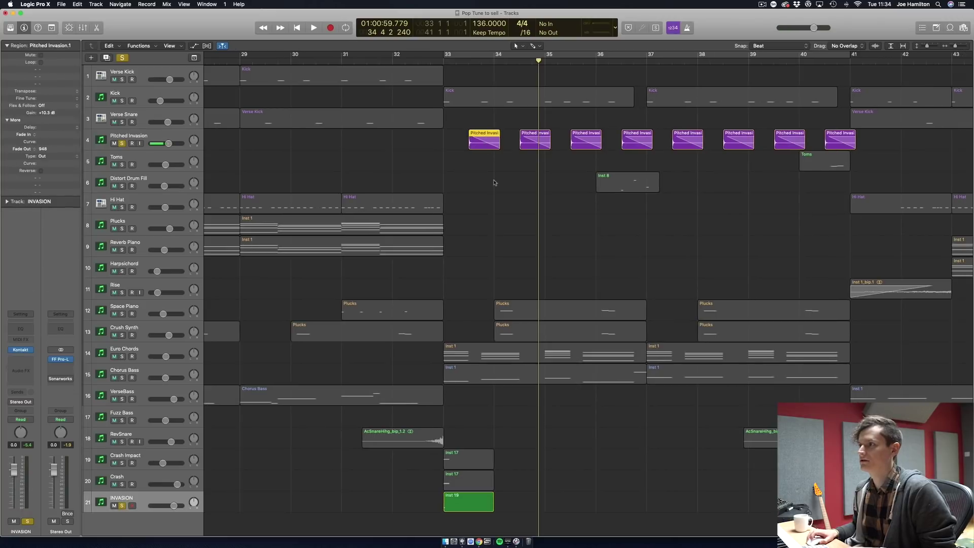
click(138, 491)
key(Delete)
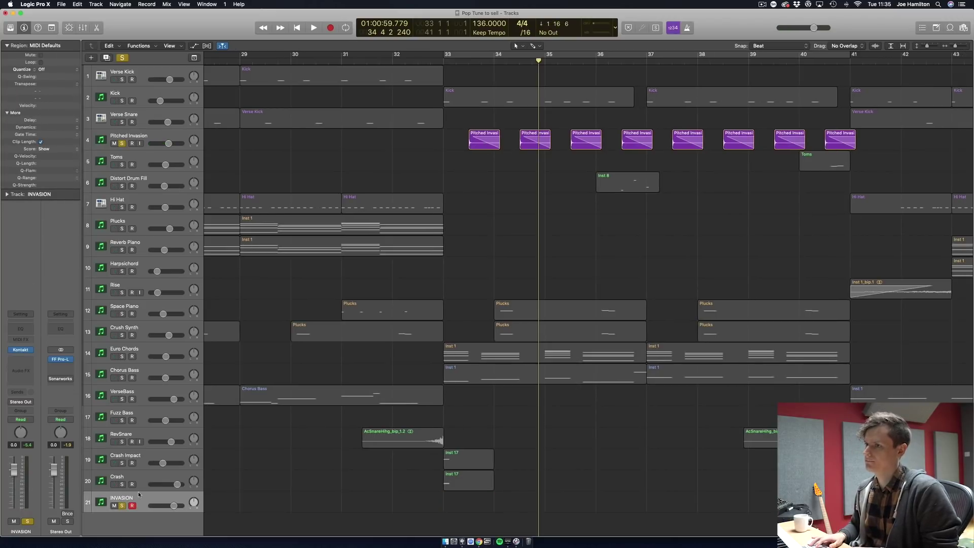
key(super+BackSpace)
Step: Select the Pitched Invasion track, clear the existing solos and solo only this track
click(143, 139)
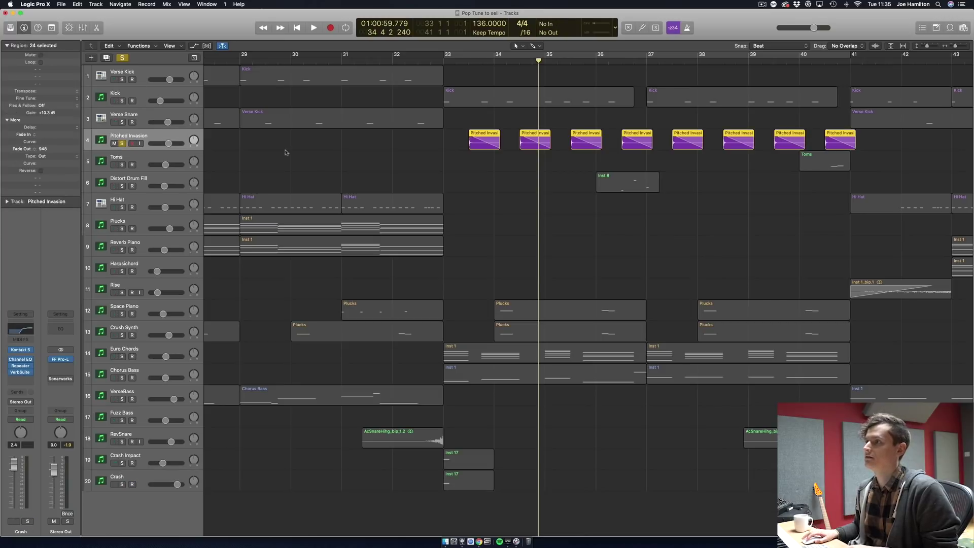
key(super+Down)
key(super+Right)
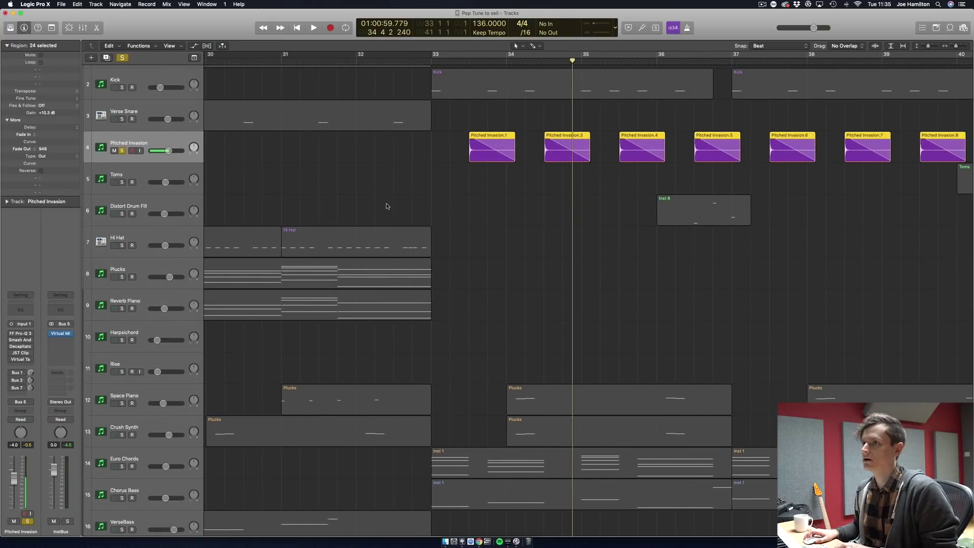
key(ctrl+s)
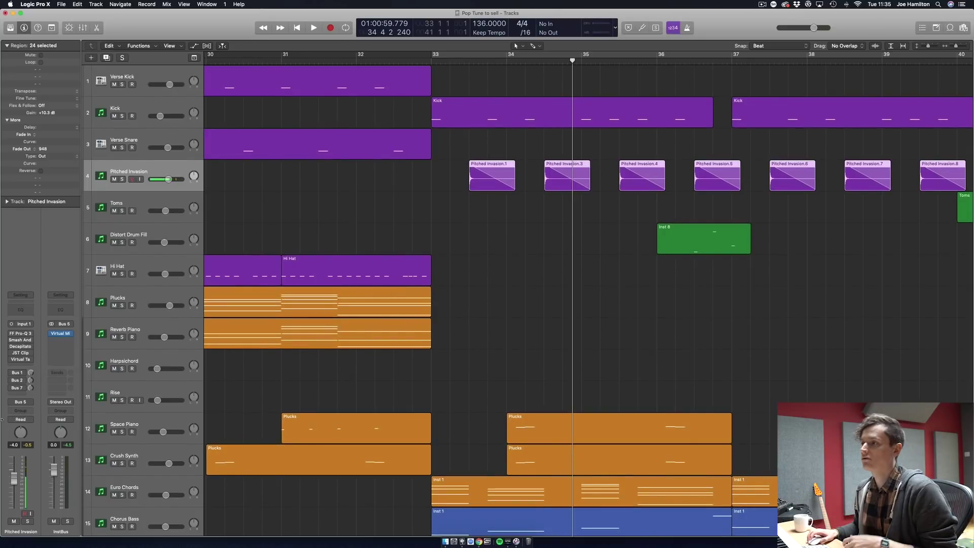
click(337, 191)
key(super+Right)
click(122, 179)
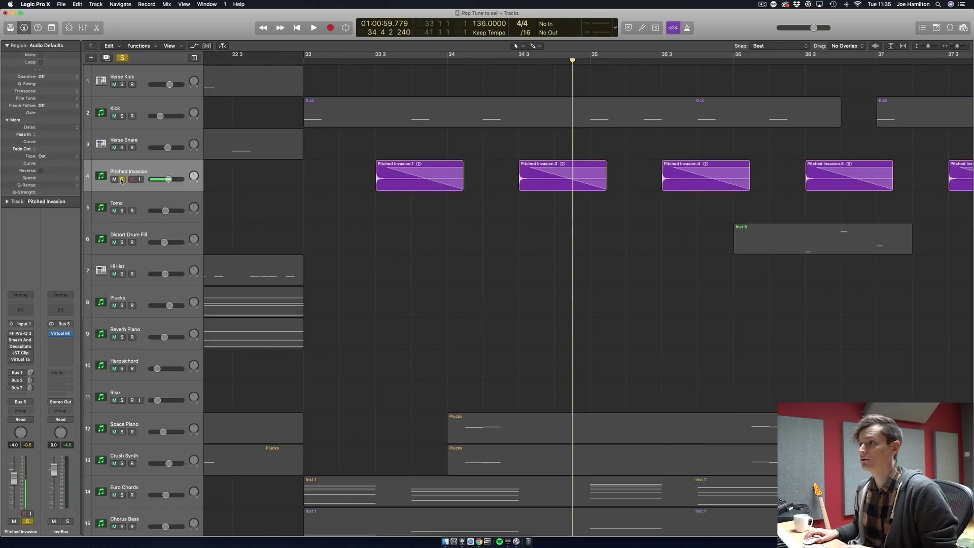
Step: Turn on cycle playback over the snare section from bar 33 to bar 41
key(super+Left)
key(super+Left)
key(c)
key(super+Left)
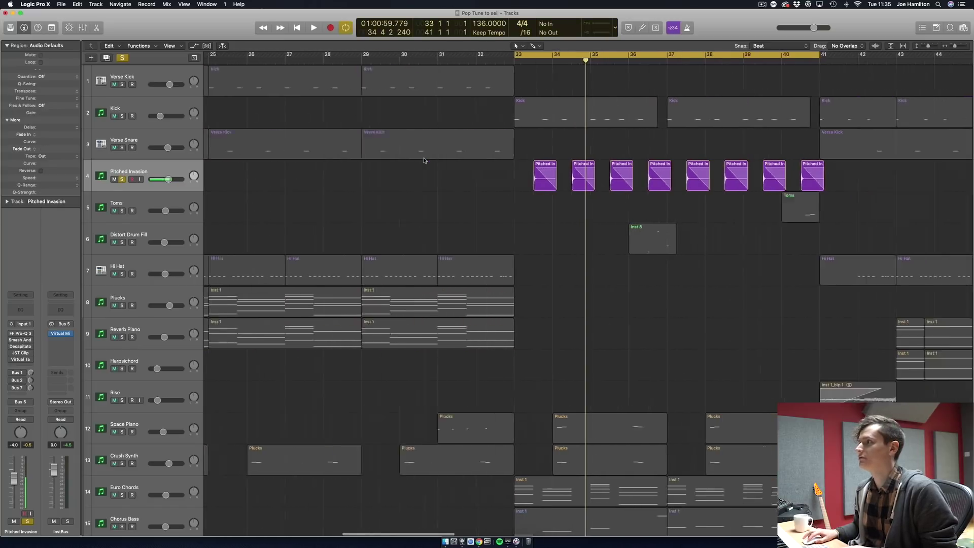
key(super+Left)
Step: Open the FF Pro-Q 3 equalizer on the Pitched Invasion track and play the section to view its spectrum
click(20, 333)
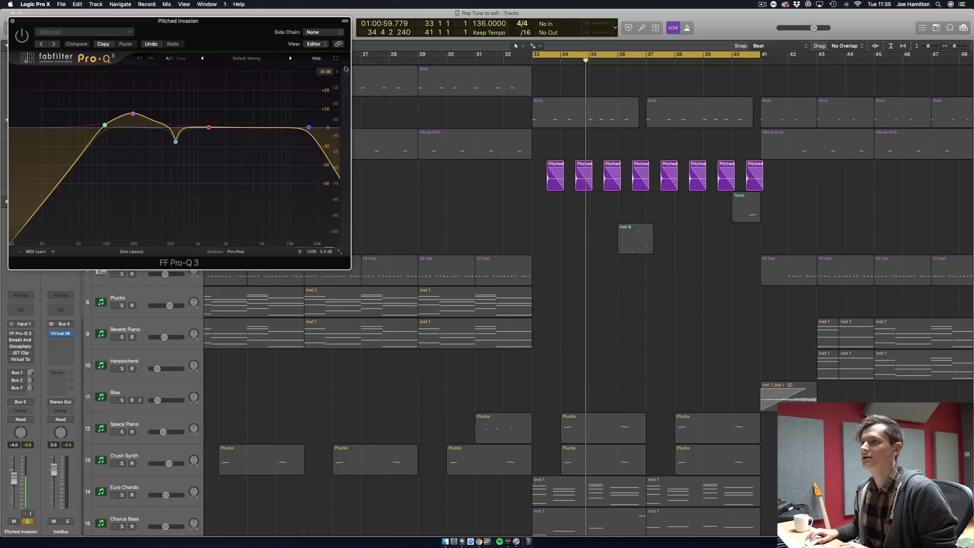
drag(213, 23, 366, 182)
key(space)
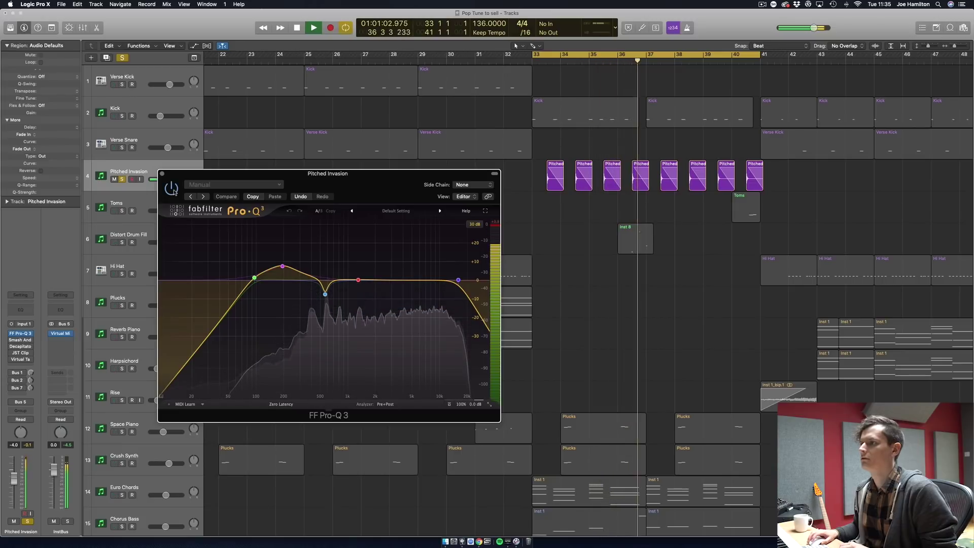
key(space)
drag(341, 182, 595, 247)
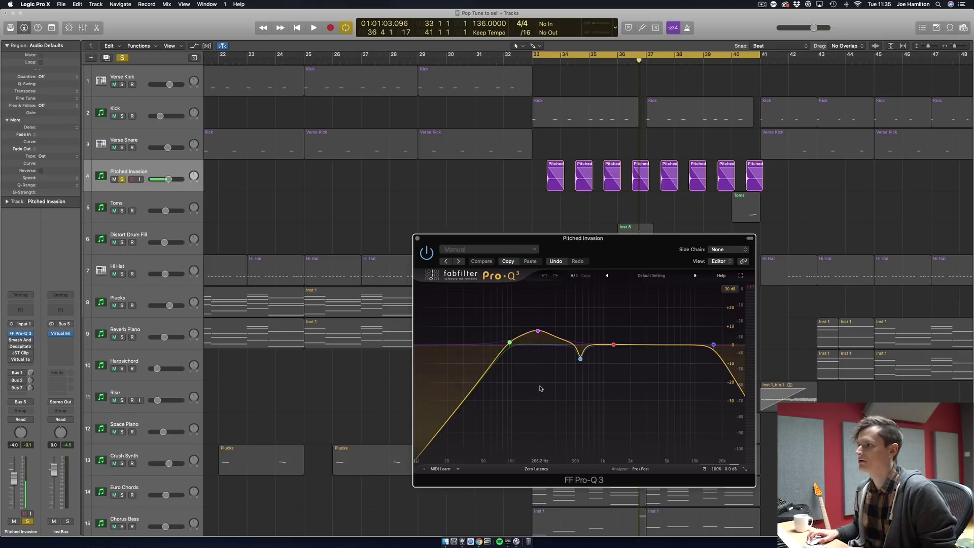
Step: Select the narrow mid-range cut band in Pro-Q 3 and compare it bypassed and enabled while playing the cycled section
click(580, 359)
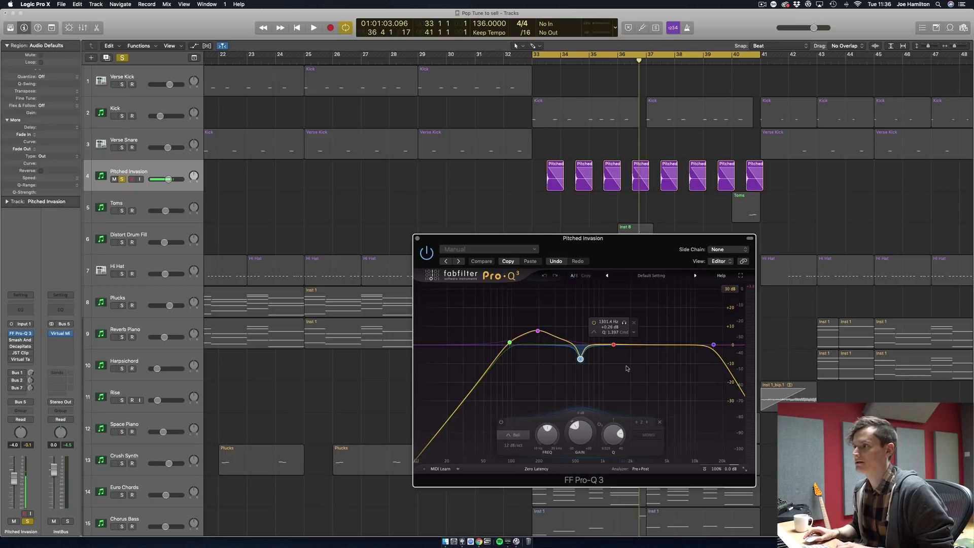
key(Return)
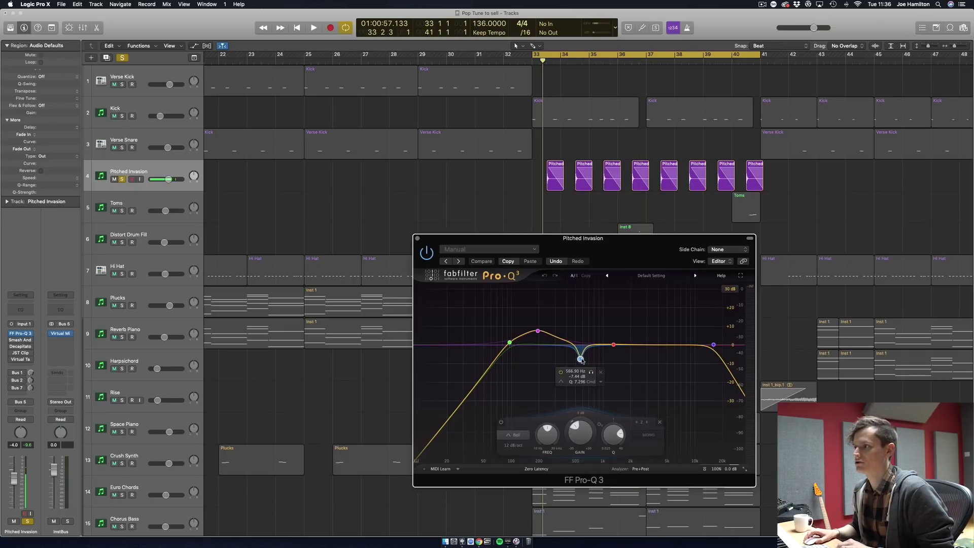
key(space)
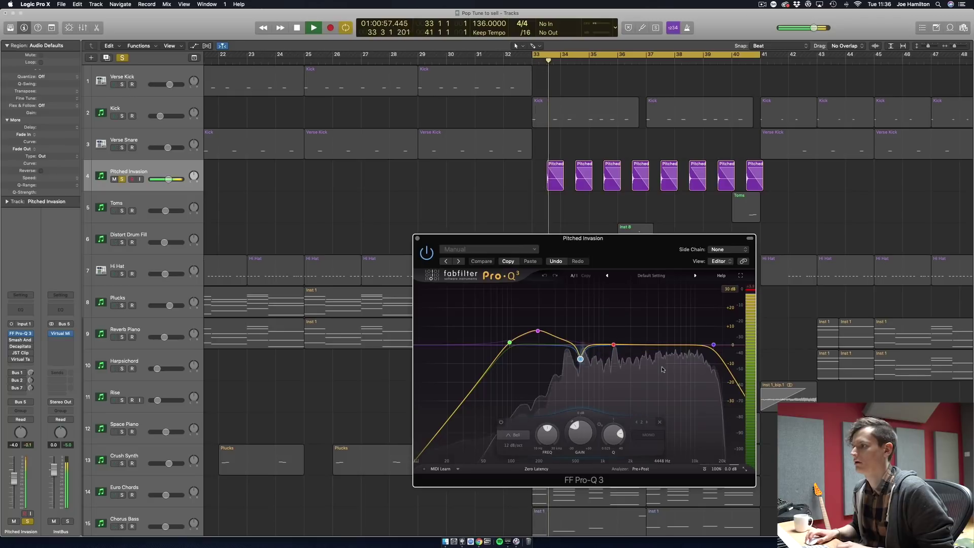
click(501, 422)
click(501, 423)
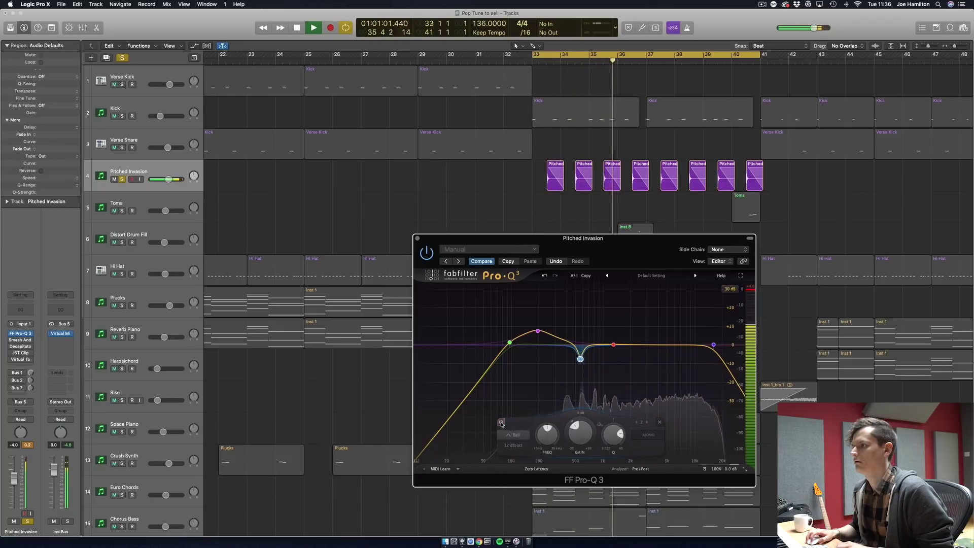
Step: Toggle the narrow mid-range cut's bypass again during playback, leave the band enabled, stop playback and deselect it
click(501, 423)
click(502, 422)
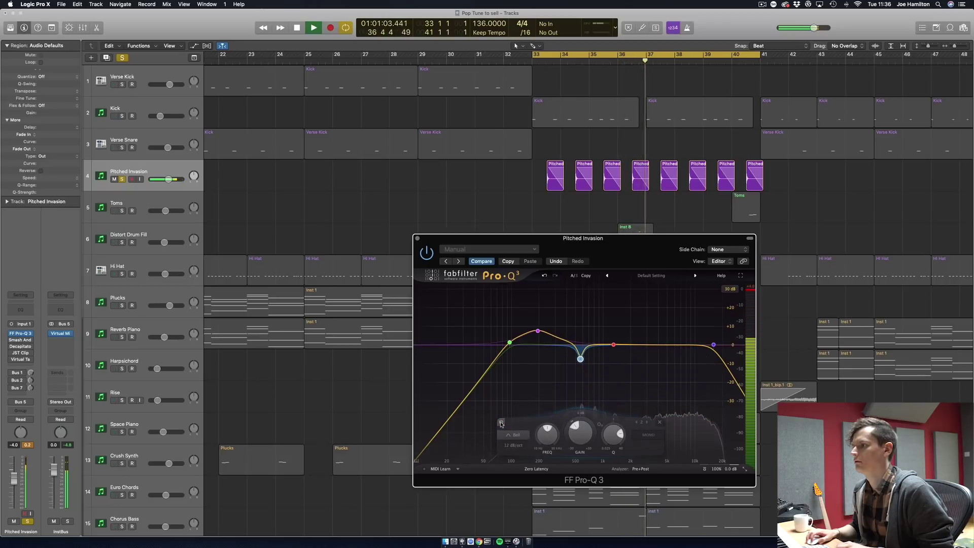
click(502, 422)
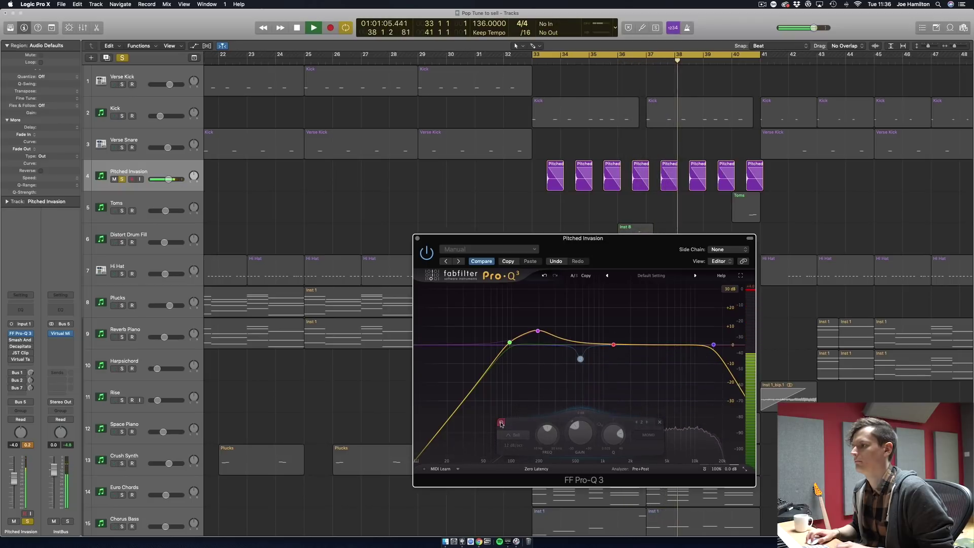
key(space)
click(501, 423)
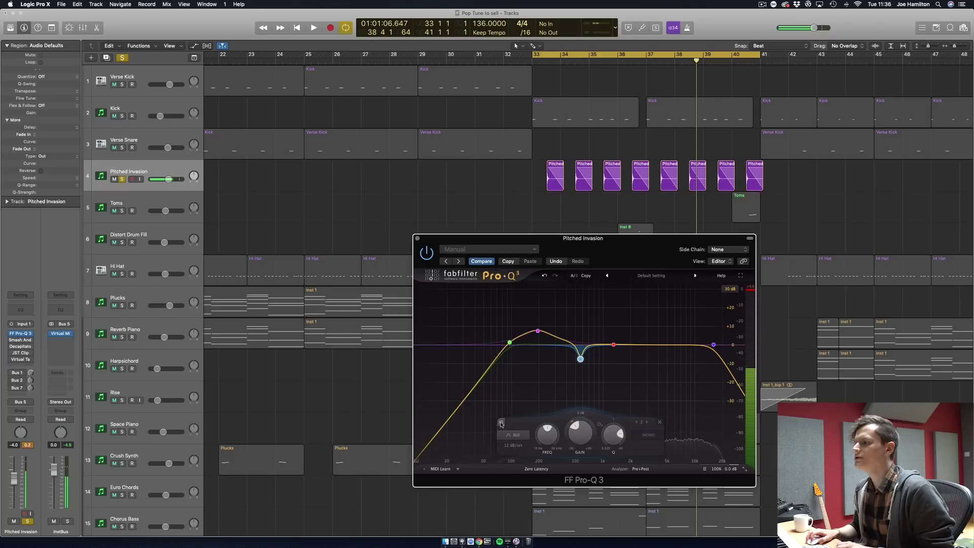
click(523, 390)
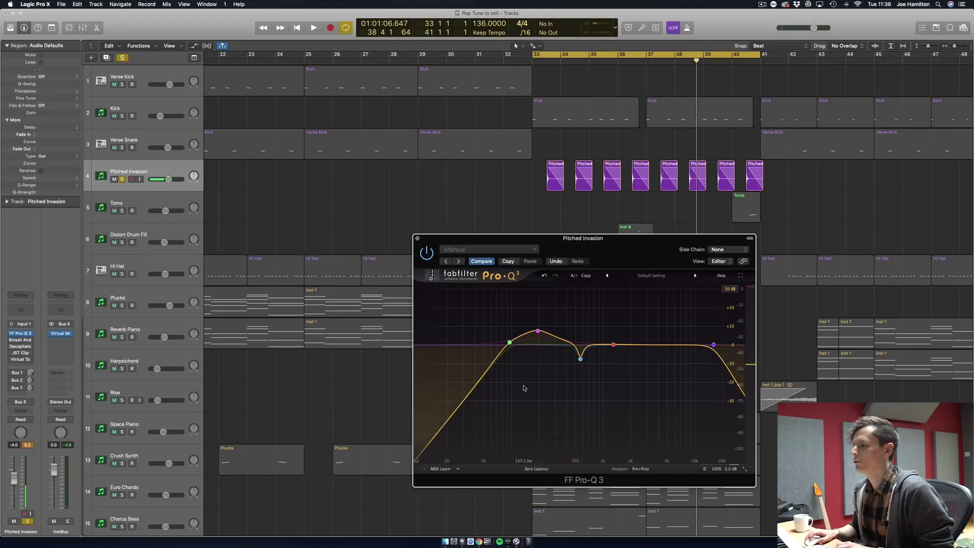
Step: Select the wide low-mid boost band in Pro-Q 3, compare it bypassed and enabled during playback, and leave it enabled
mouse_move(534, 339)
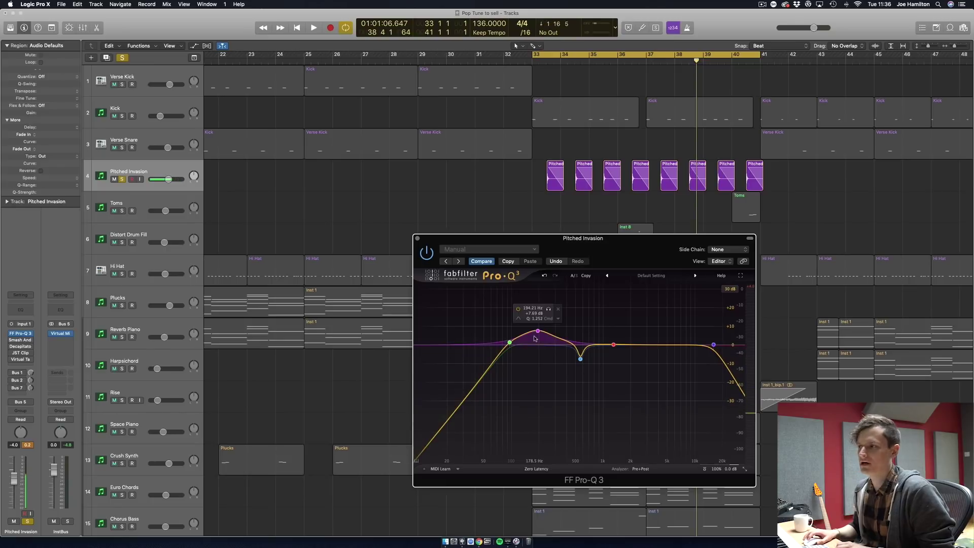
click(537, 331)
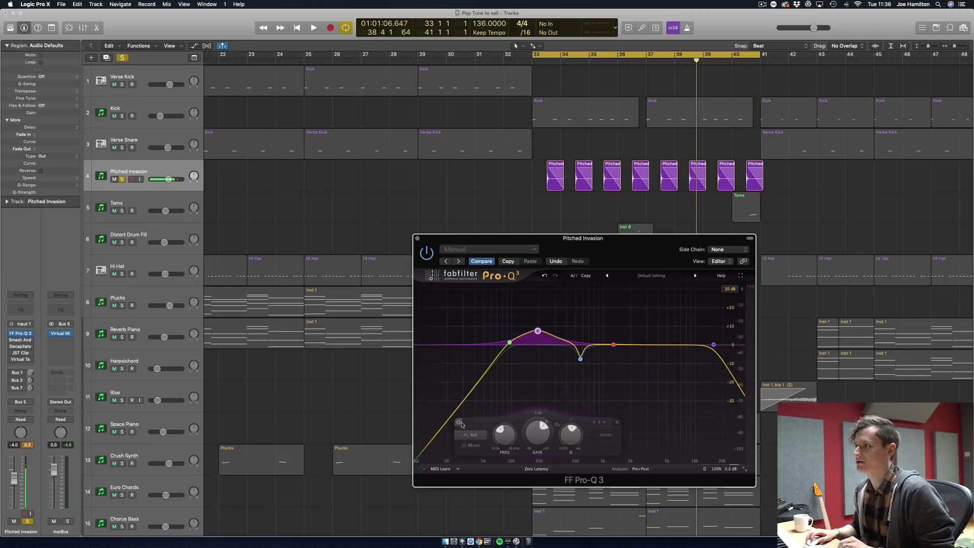
key(space)
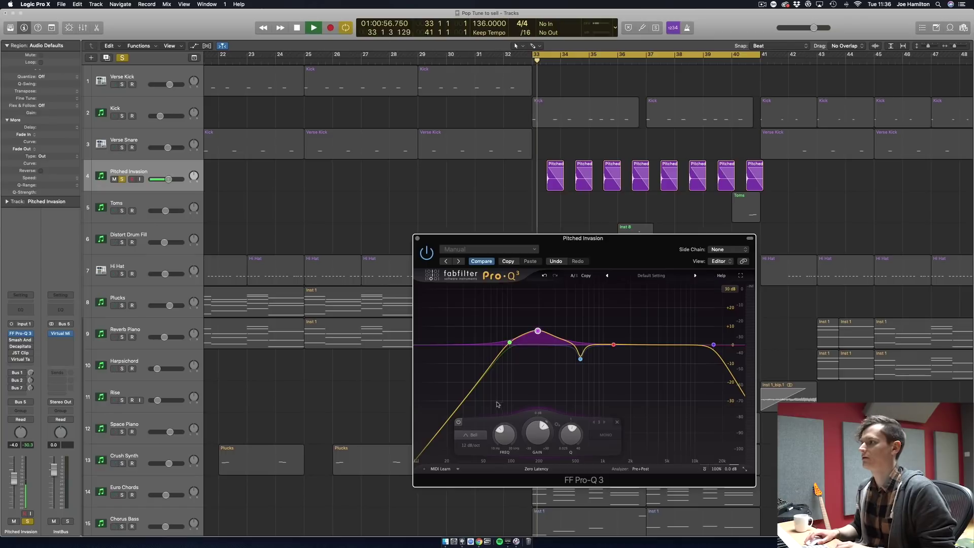
click(459, 422)
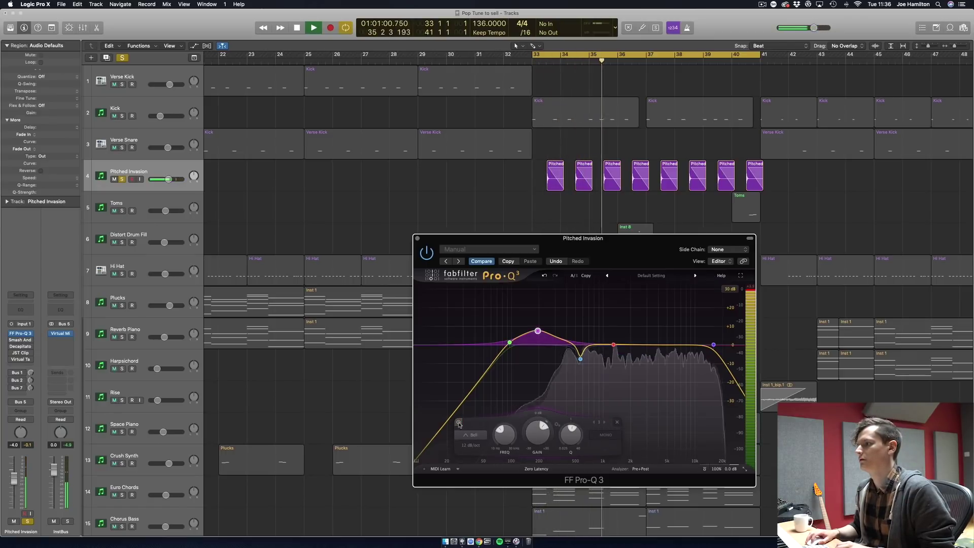
click(458, 423)
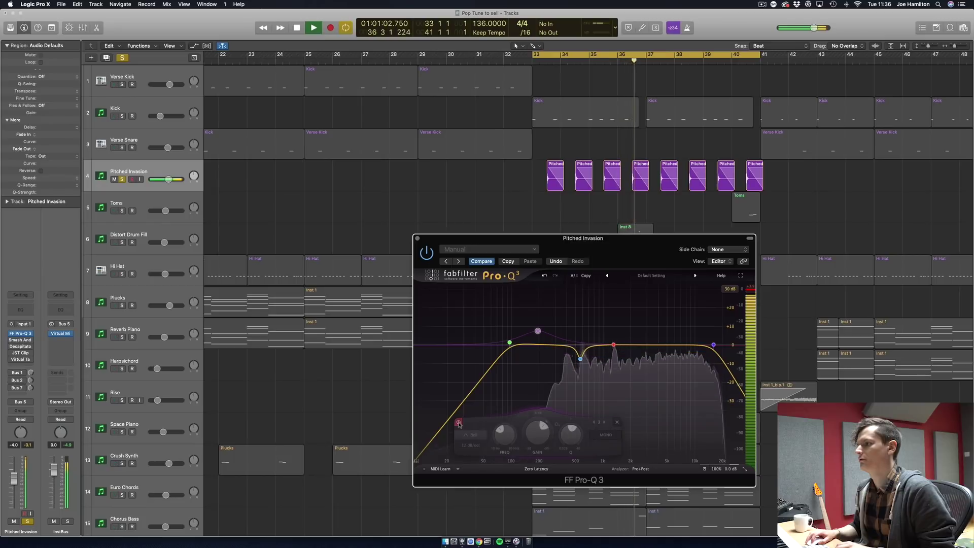
click(458, 423)
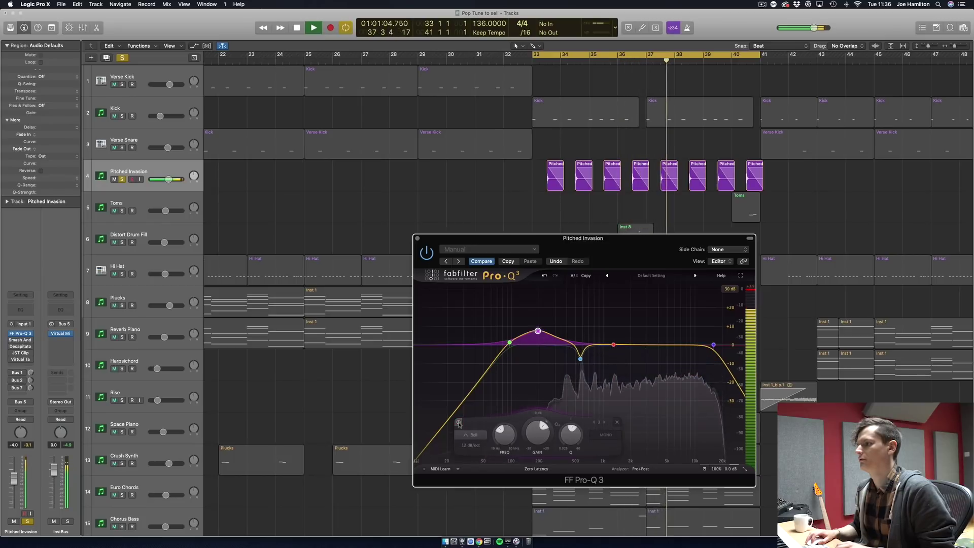
click(458, 423)
key(space)
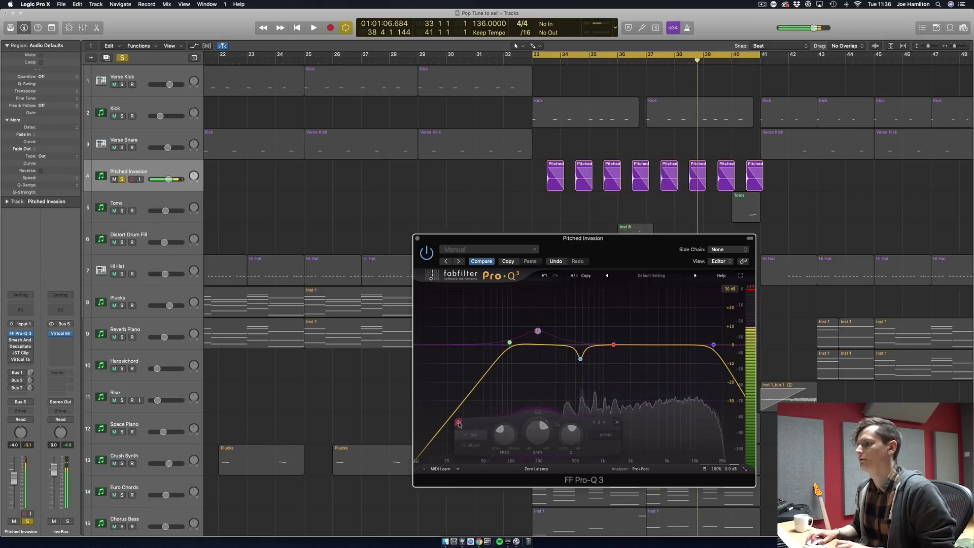
click(459, 423)
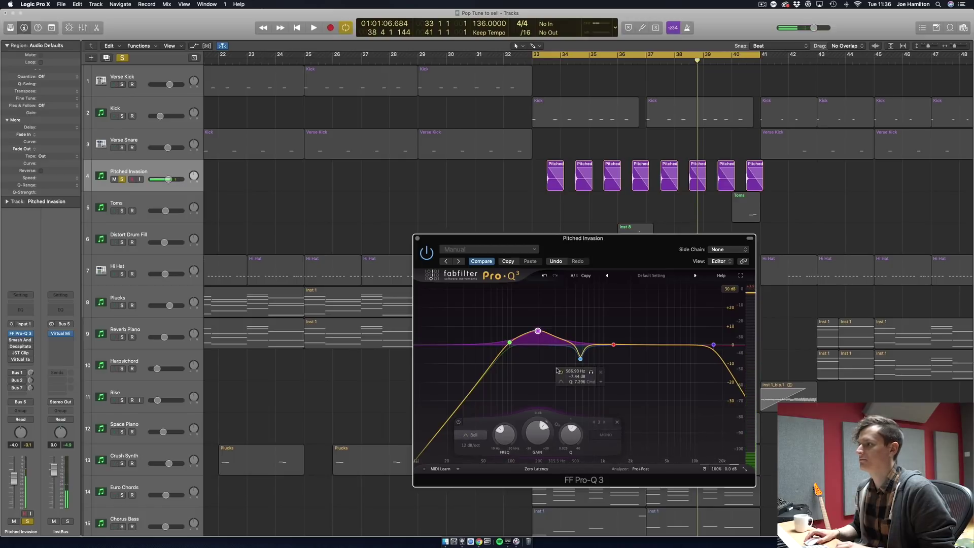
Step: Select the high-cut band in Pro-Q 3 to view its settings and close the equalizer
click(714, 345)
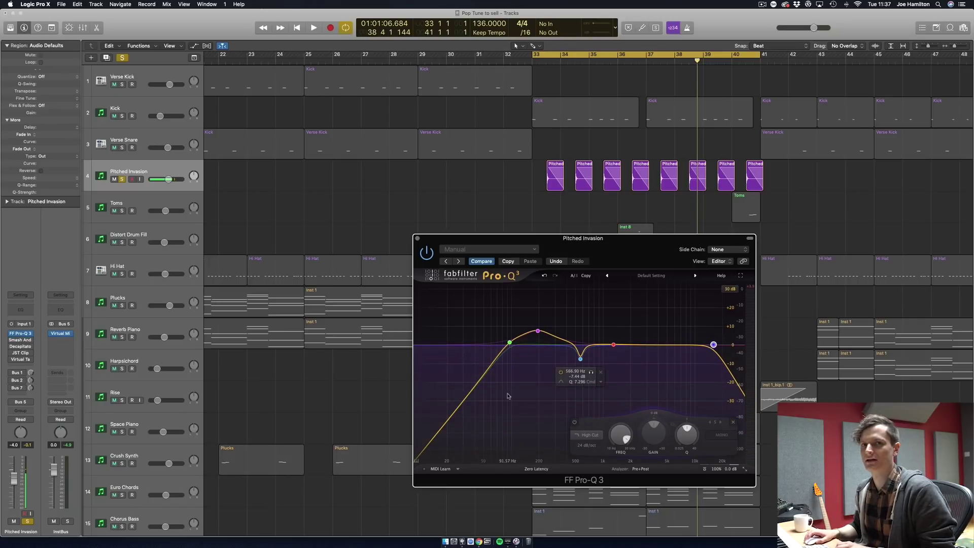
click(418, 238)
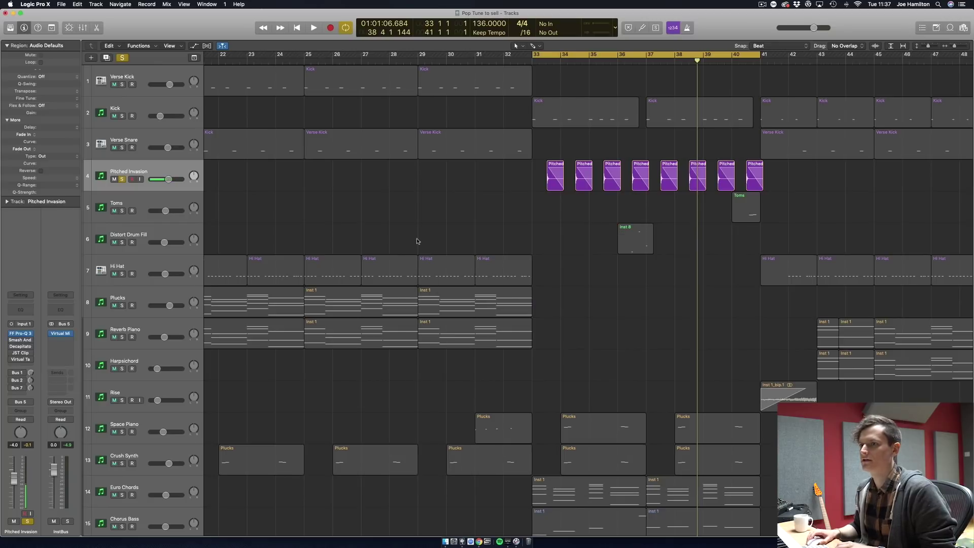
Step: Open and enable the Smash And Grab compressor on Pitched Invasion, audition it over the cycled section and close it
click(21, 340)
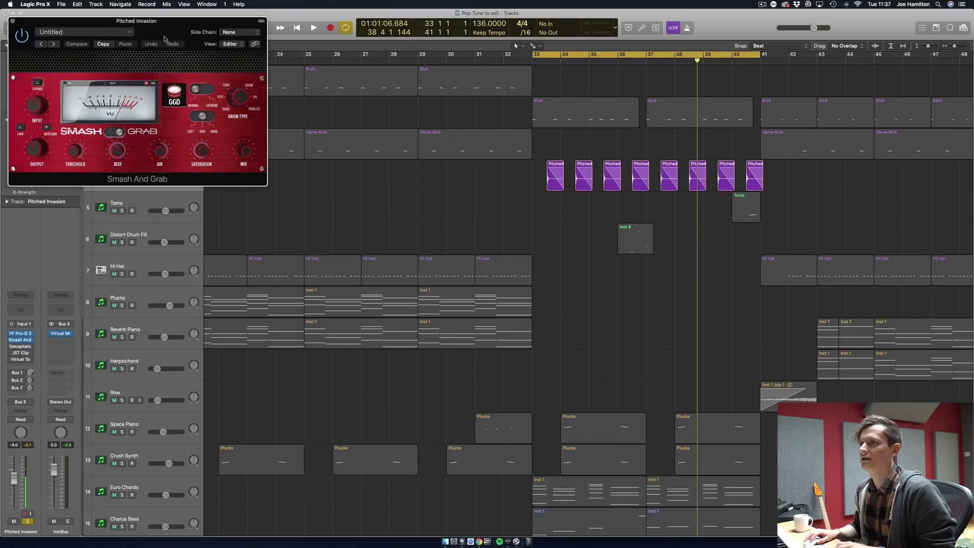
drag(163, 38, 459, 303)
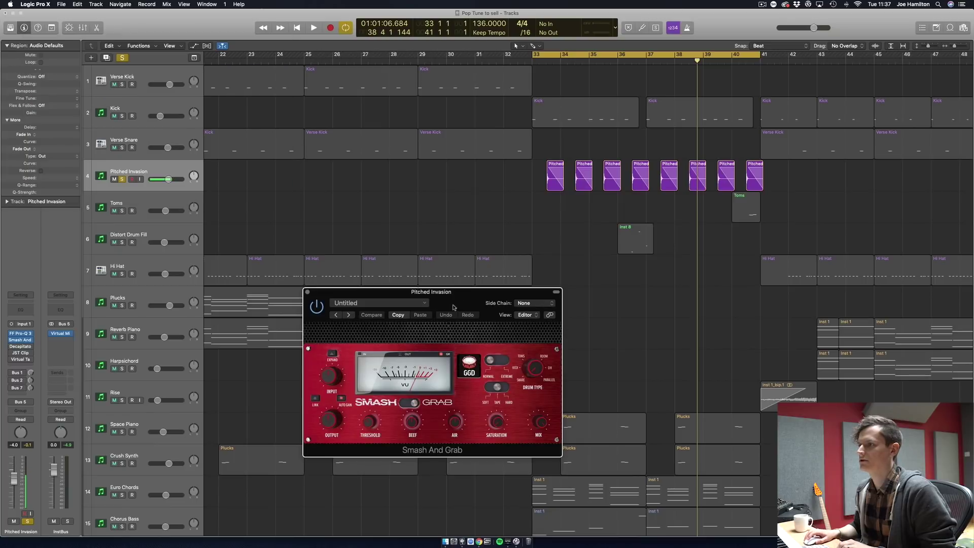
key(space)
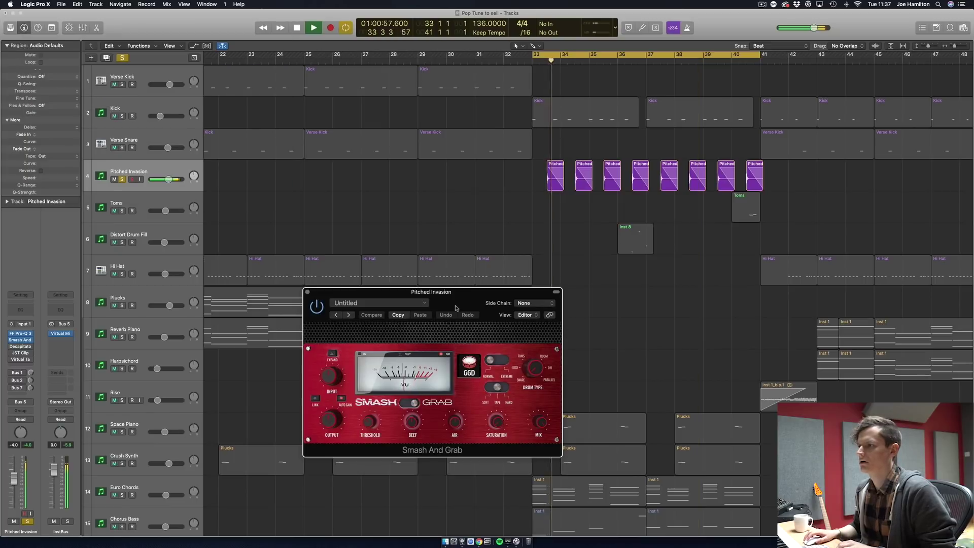
key(space)
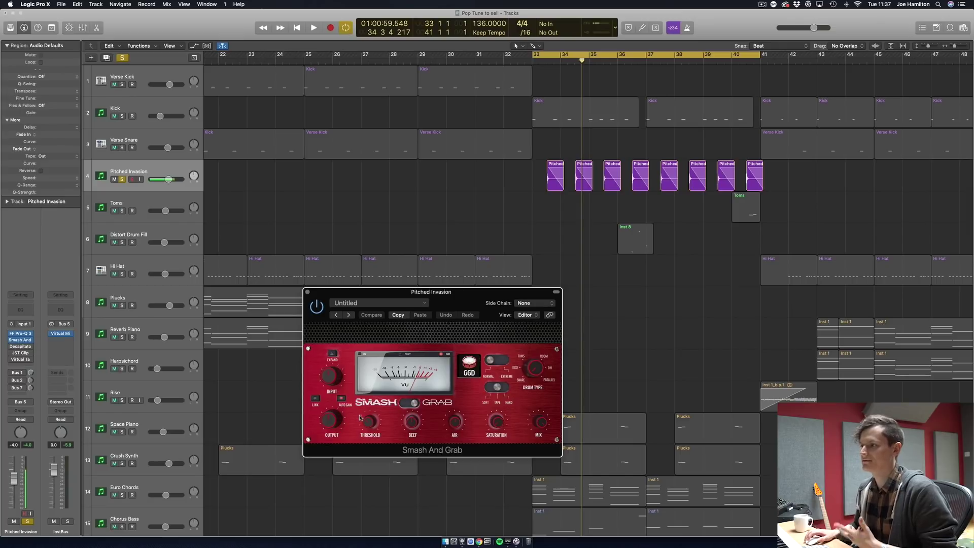
key(space)
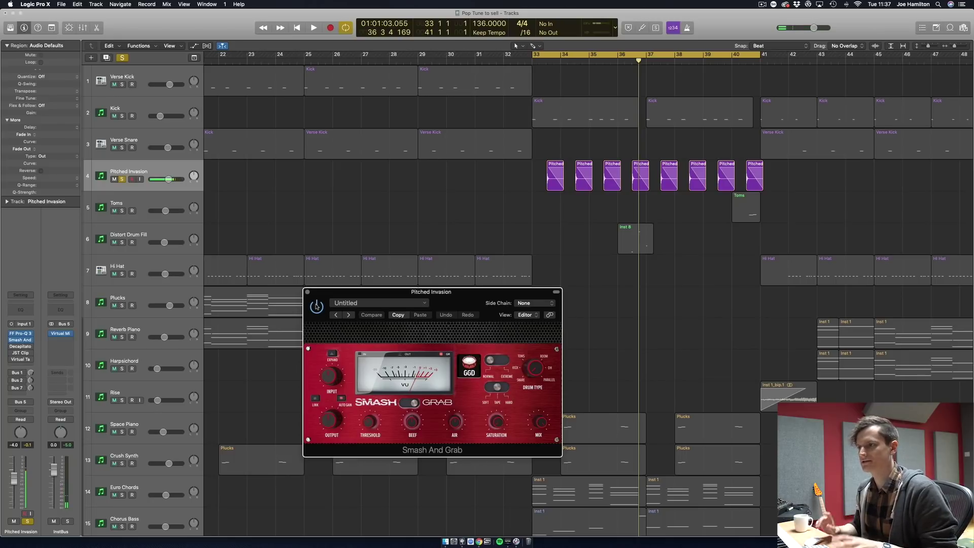
click(308, 293)
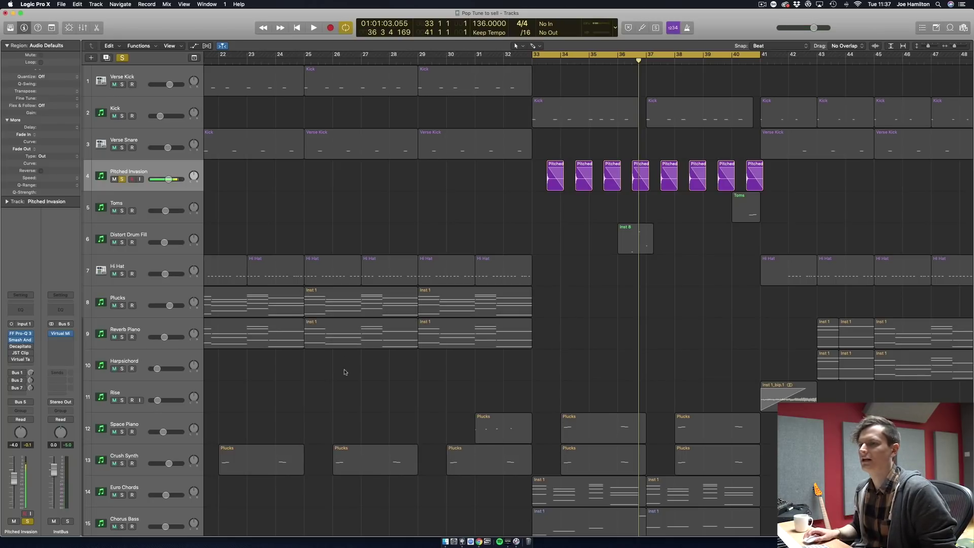
Step: Open the Decapitator saturation on Pitched Invasion, switch it on, audition it over the cycled section and close it
click(22, 348)
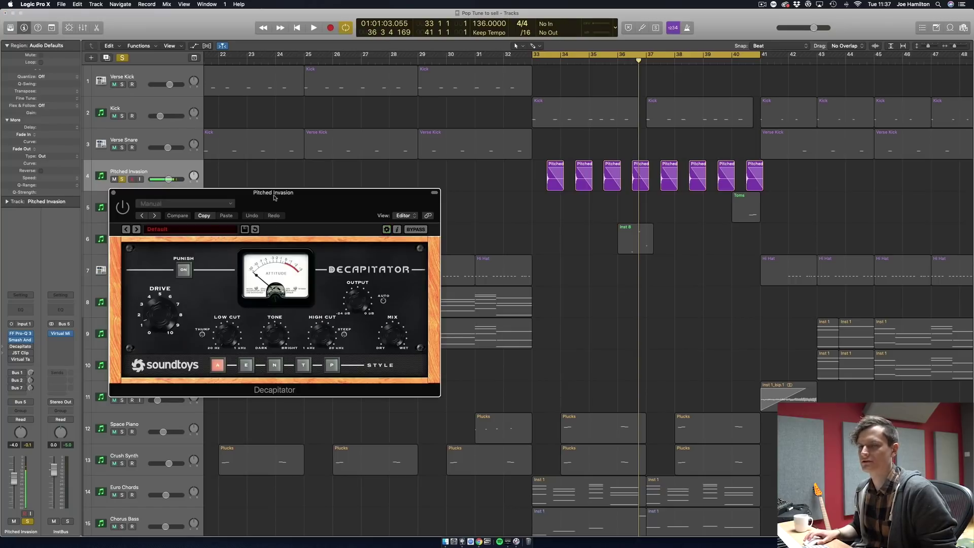
drag(274, 198, 300, 208)
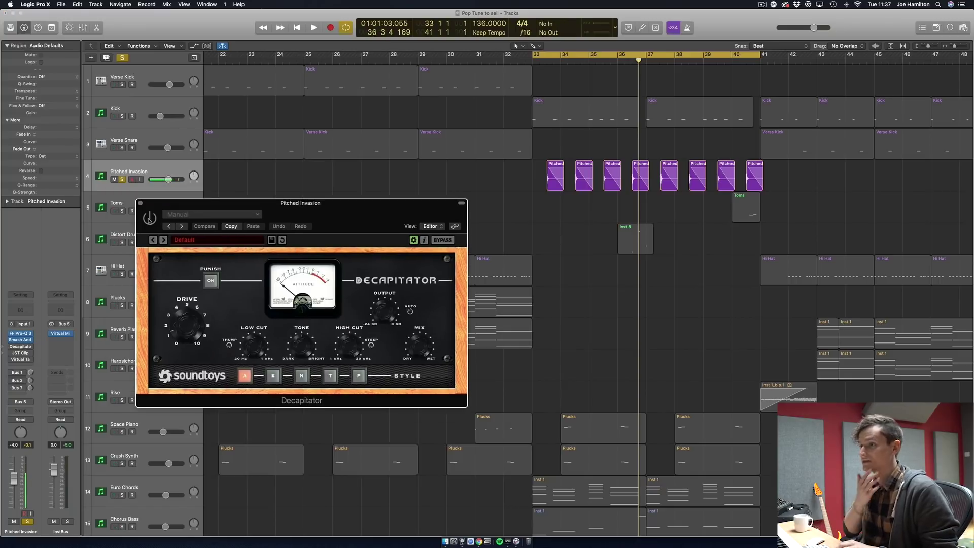
click(149, 218)
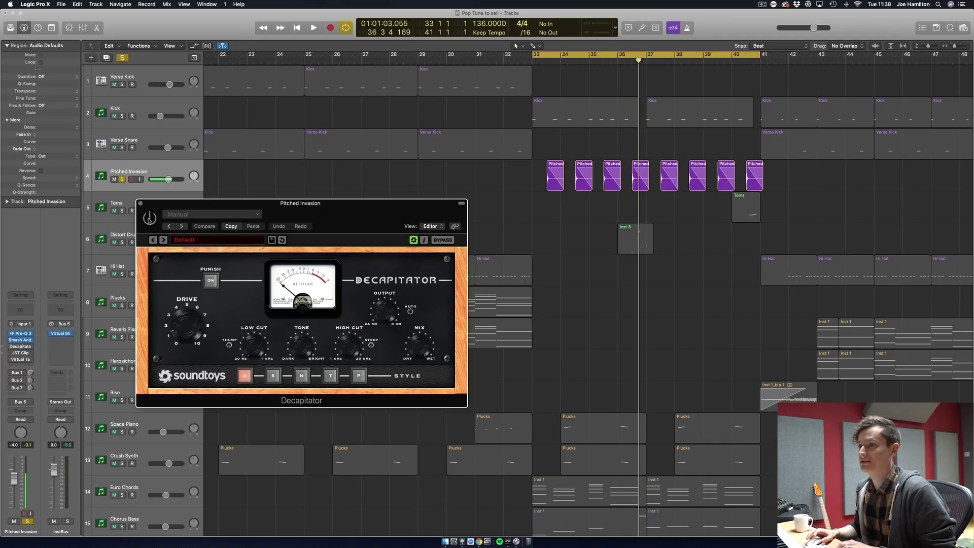
key(space)
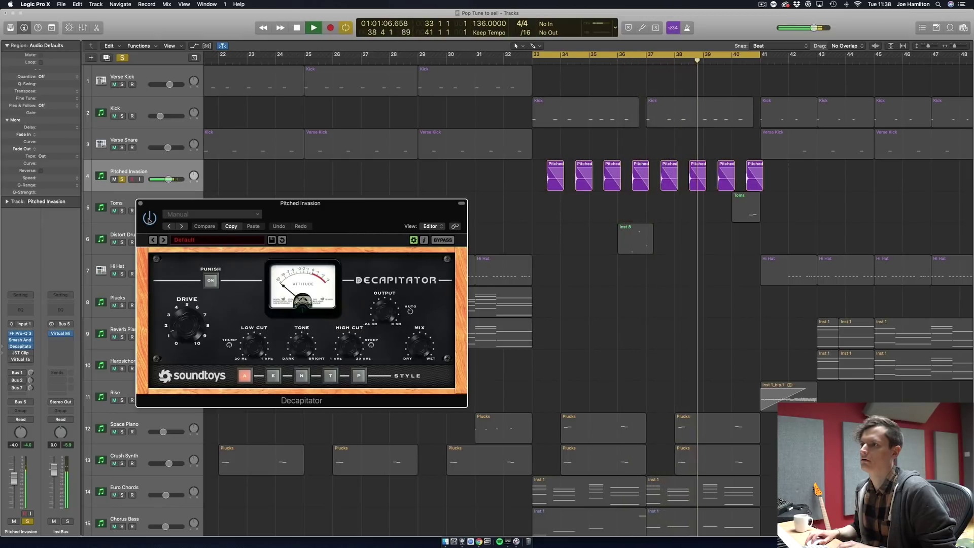
key(space)
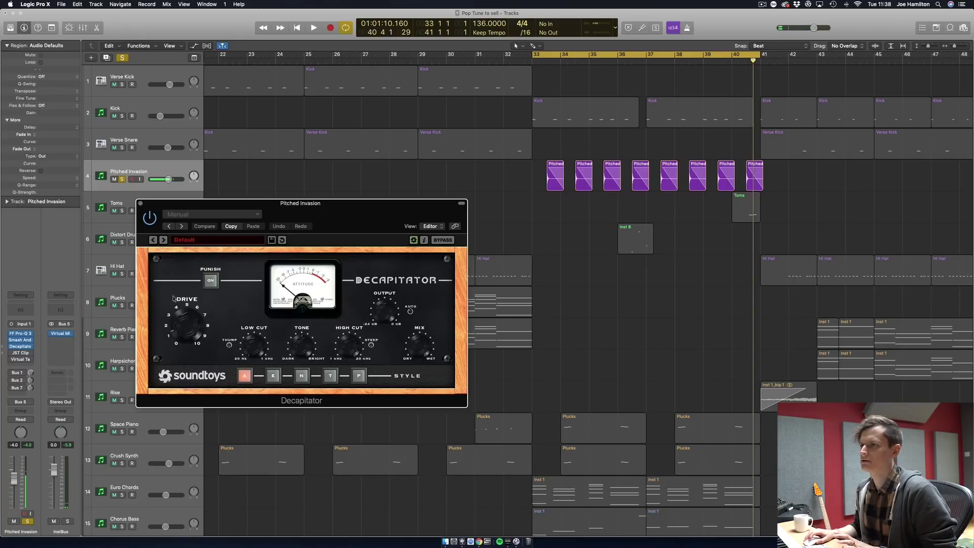
click(140, 204)
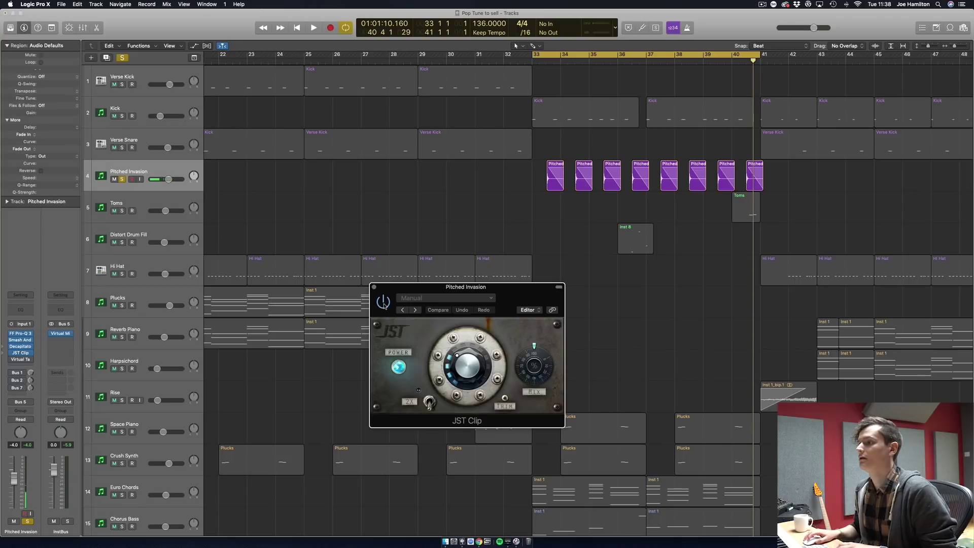
Step: Open and enable JST Clip on Pitched Invasion, audition the clipping over the cycled section and close it
key(space)
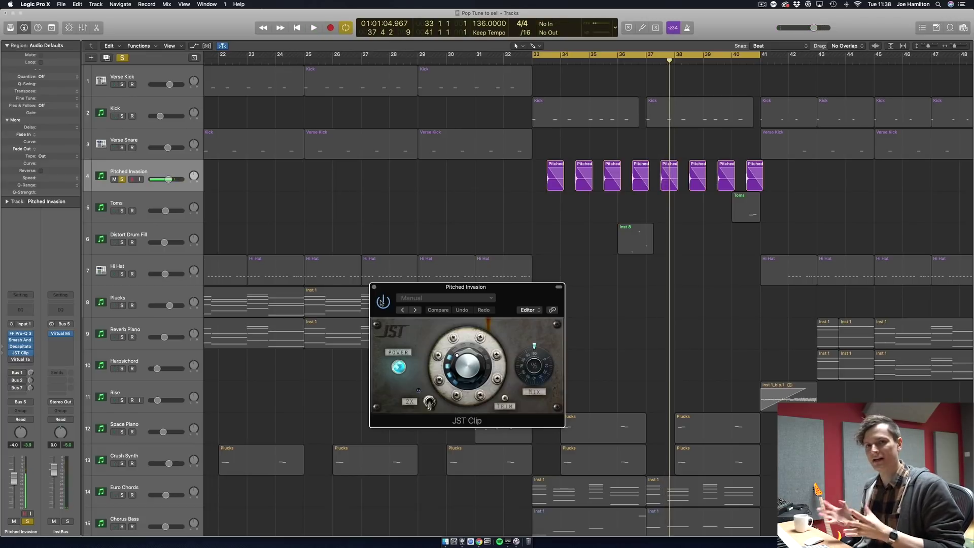
click(375, 287)
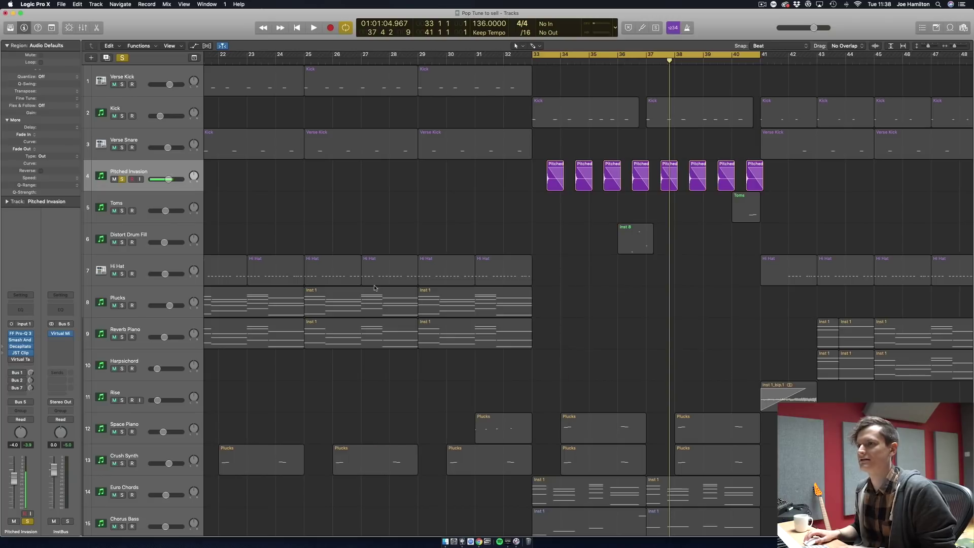
Step: Open and enable Virtual Tape Machines on Pitched Invasion, play the cycled section through it, close it and stop playback
click(20, 360)
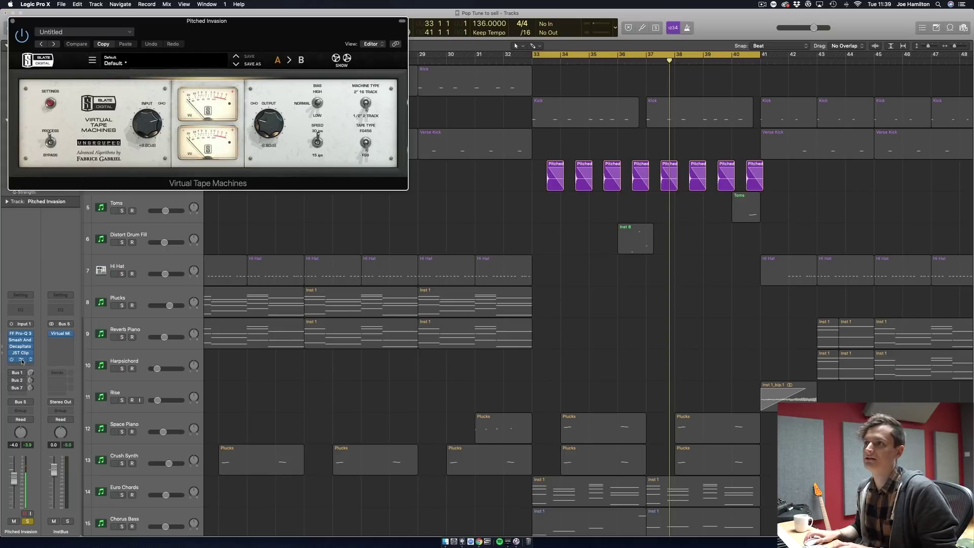
drag(195, 24, 285, 146)
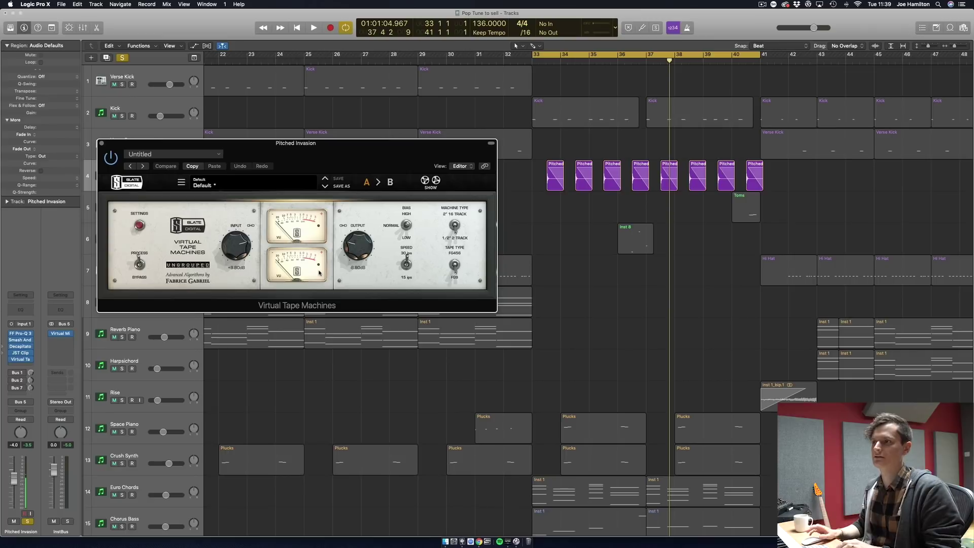
drag(298, 165, 406, 256)
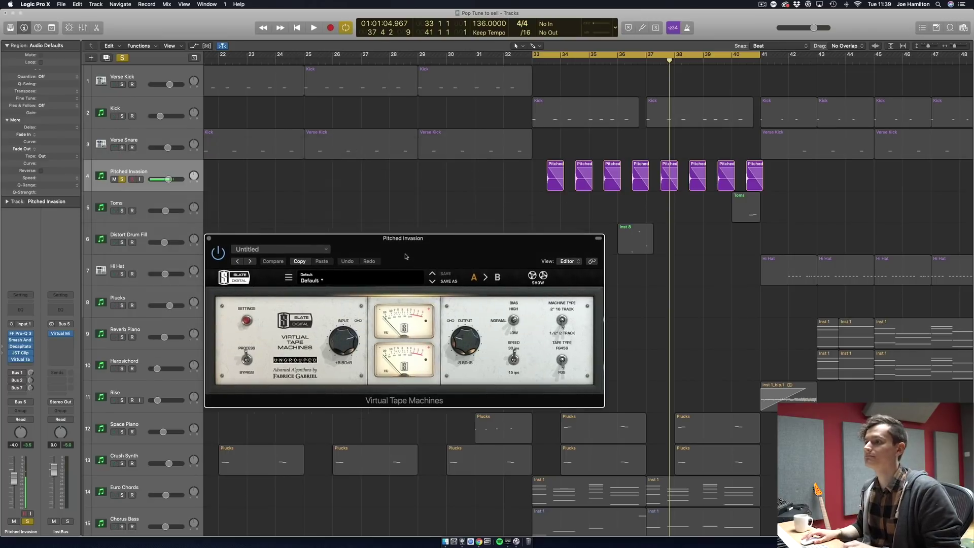
key(space)
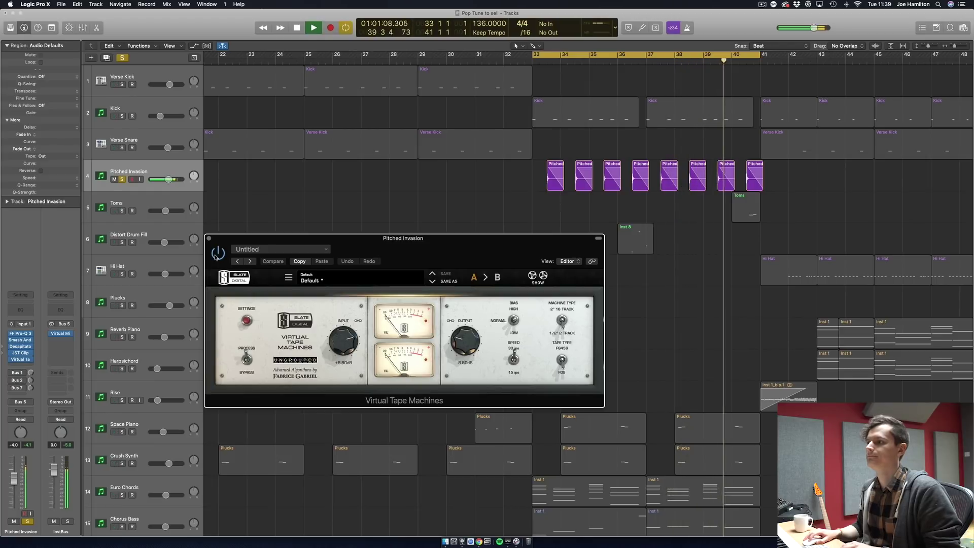
click(209, 238)
key(space)
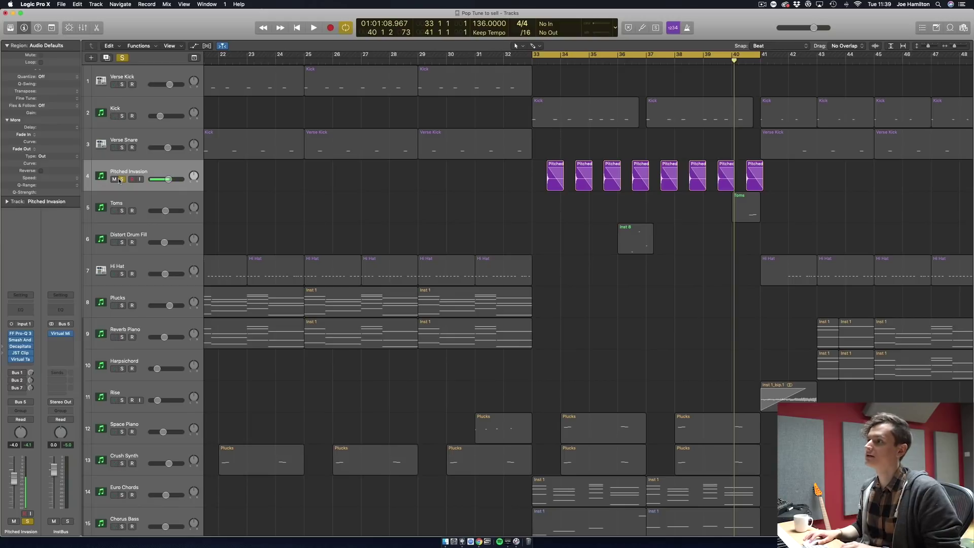
Step: Unsolo the Pitched Invasion track and play the cycled section with the full mix
click(121, 180)
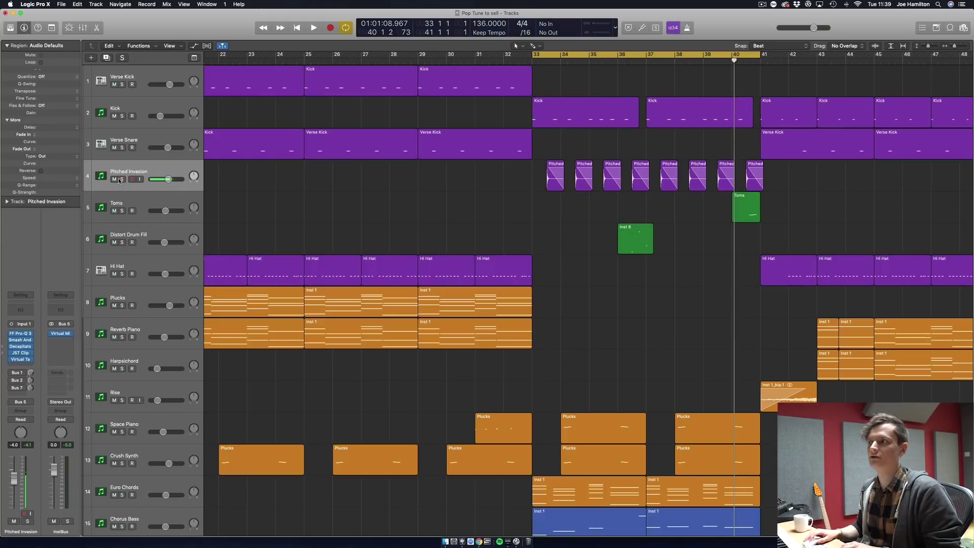
key(space)
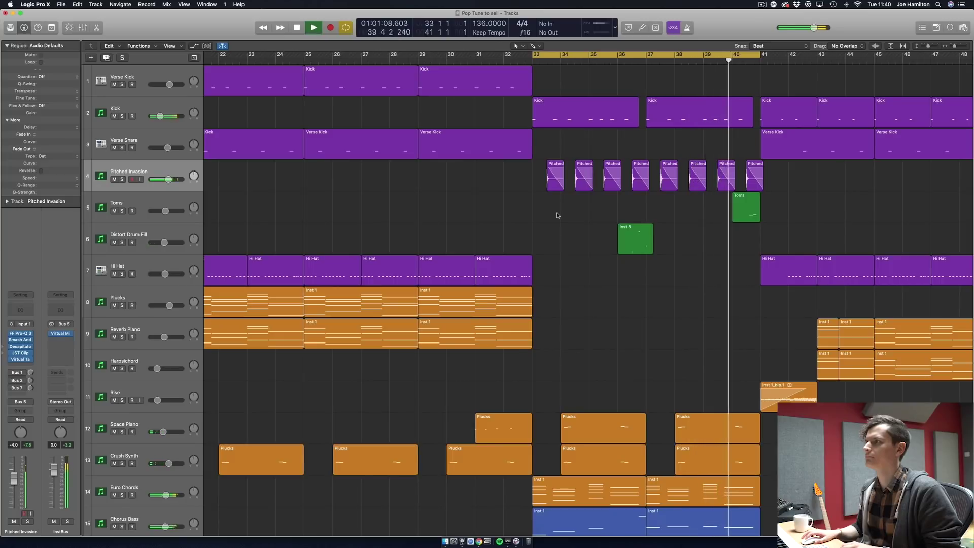
Step: Enable the Bus 1 send on Pitched Invasion, open Smash And Grab on ParaComp and audition the parallel compression over the cycled section
key(space)
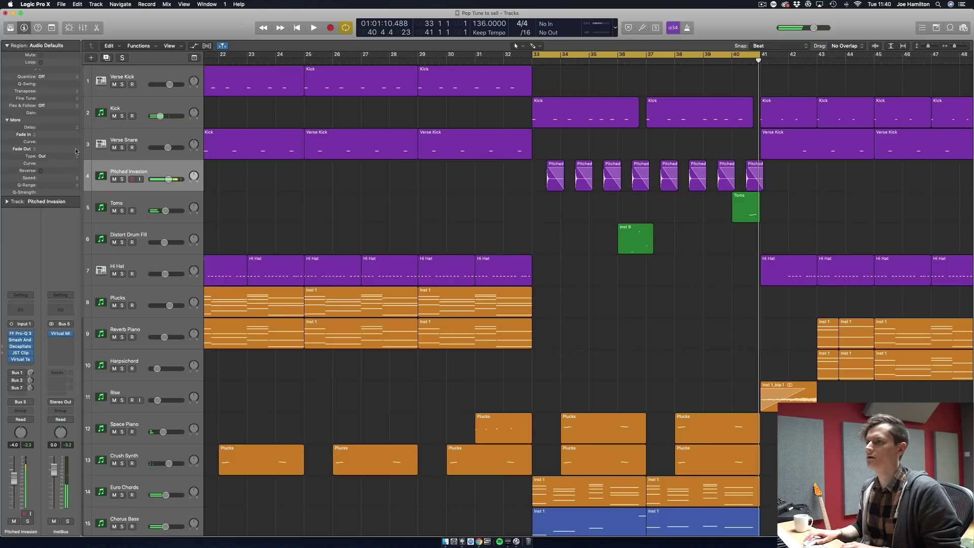
click(141, 166)
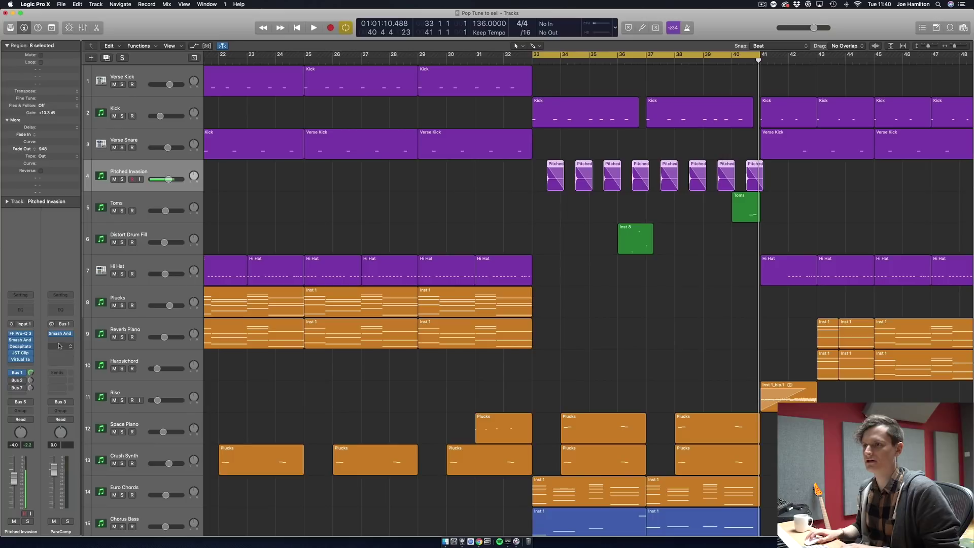
click(60, 333)
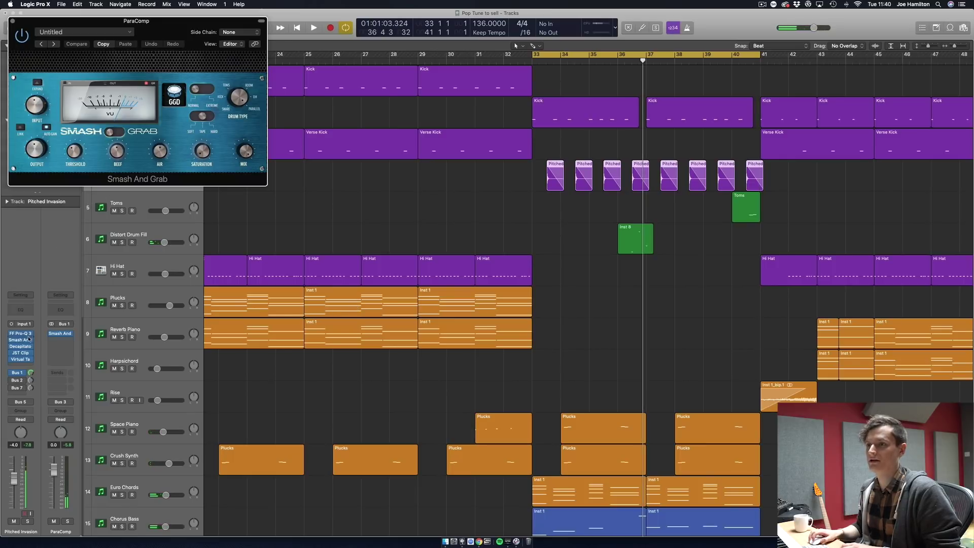
key(space)
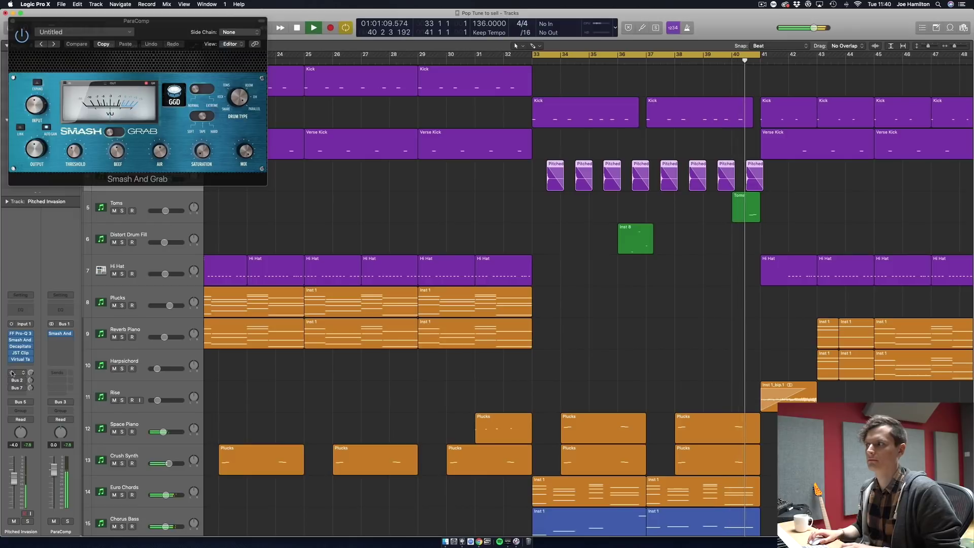
key(space)
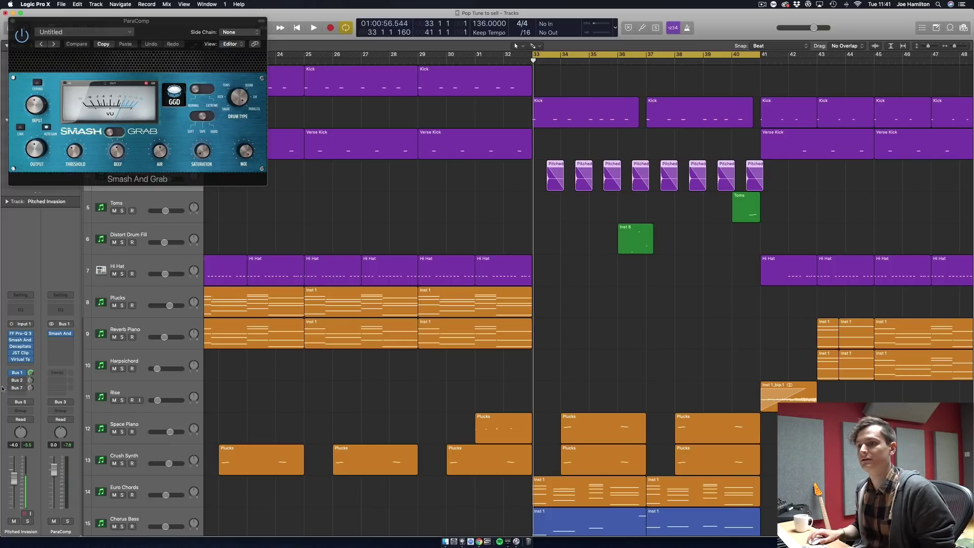
Step: Enable the Bus 2 send on Pitched Invasion, replacing the open Smash And Grab window with VerbSuite Classics on the Verbiage channel
click(30, 381)
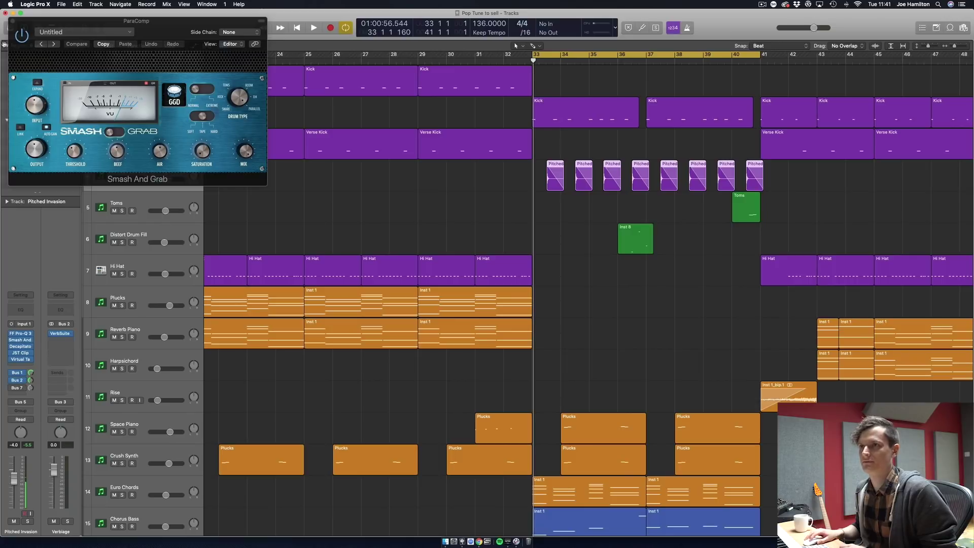
key(super+w)
click(61, 333)
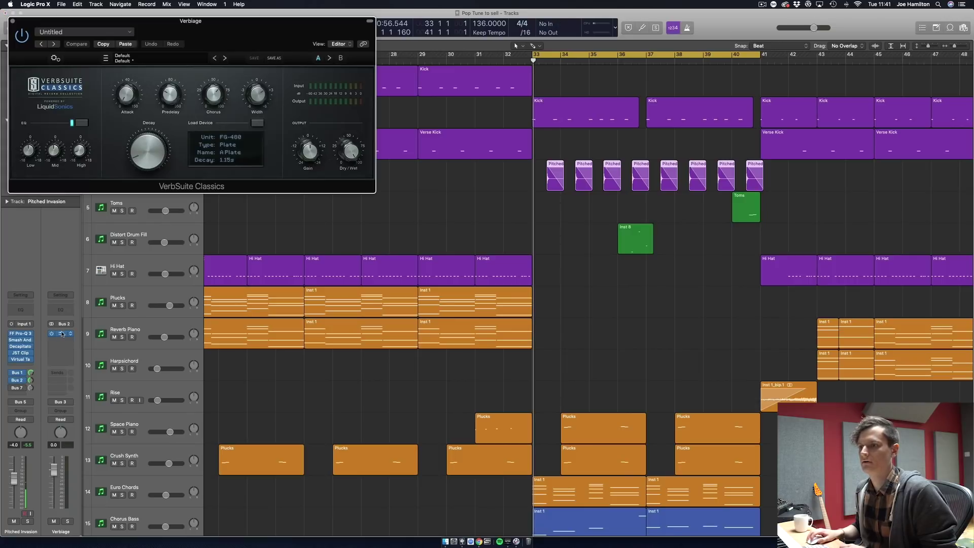
Step: Solo the Verbiage return, play the cycled section through the reverb and move its plug-in window clear of the track list
click(67, 520)
key(space)
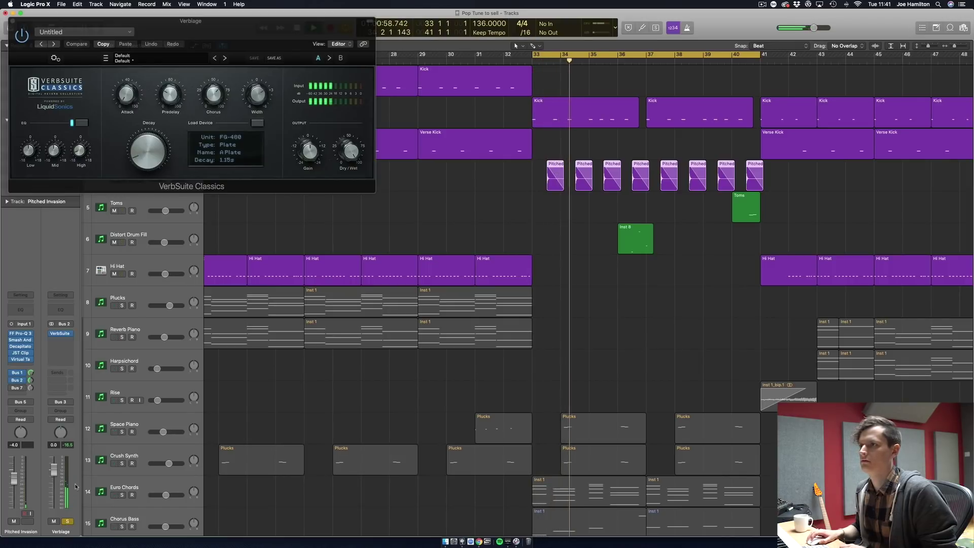
drag(198, 22, 426, 212)
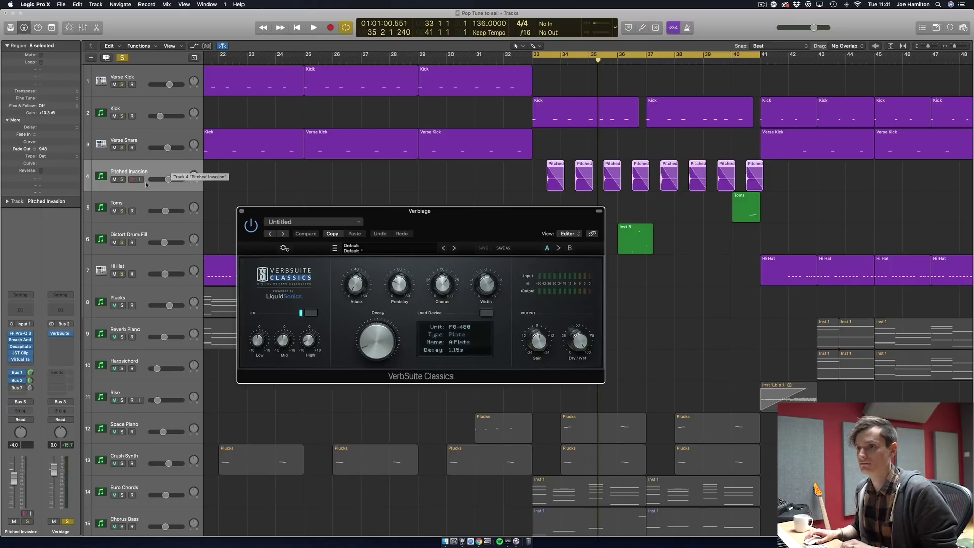
key(space)
Step: Unsolo Verbiage and compare the Bus 2 send off and on in the full mix over the cycled section
click(66, 521)
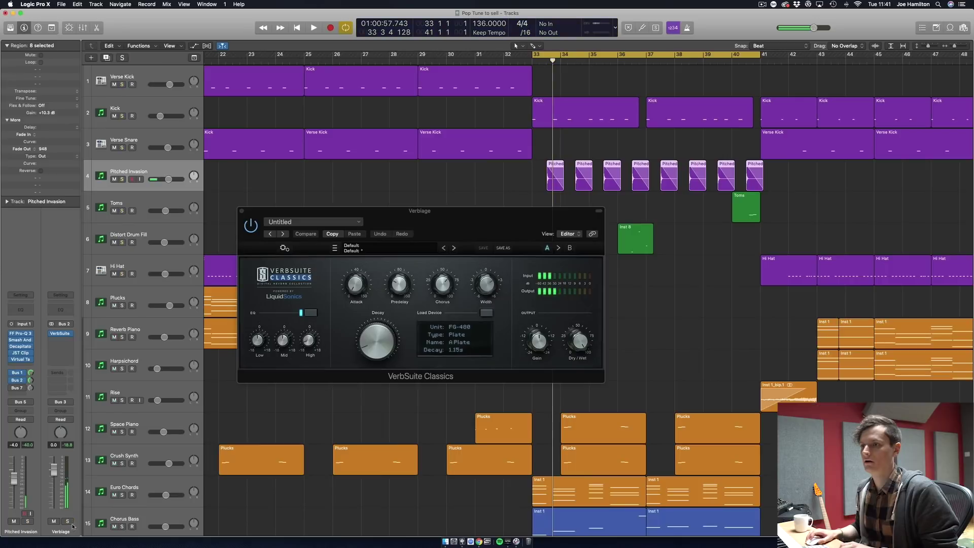
key(space)
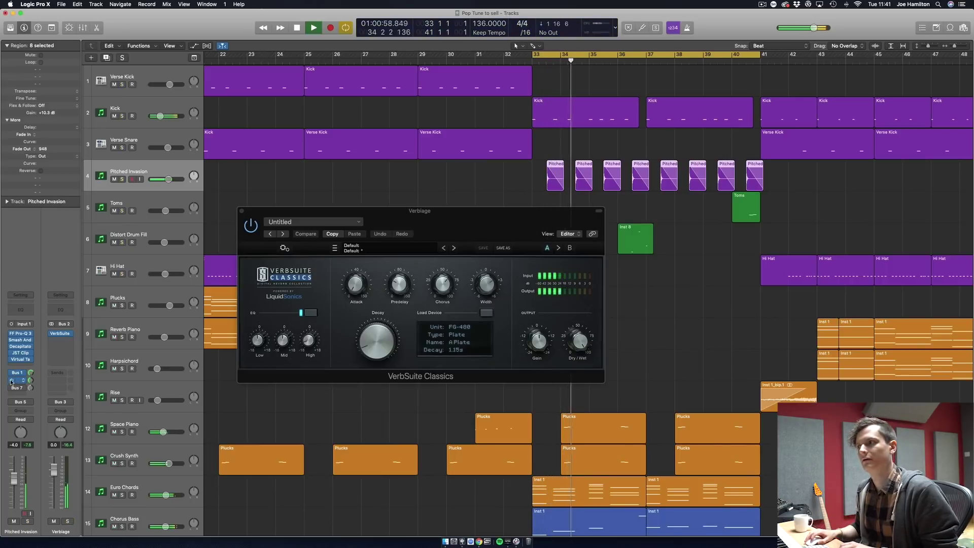
alt+click(11, 381)
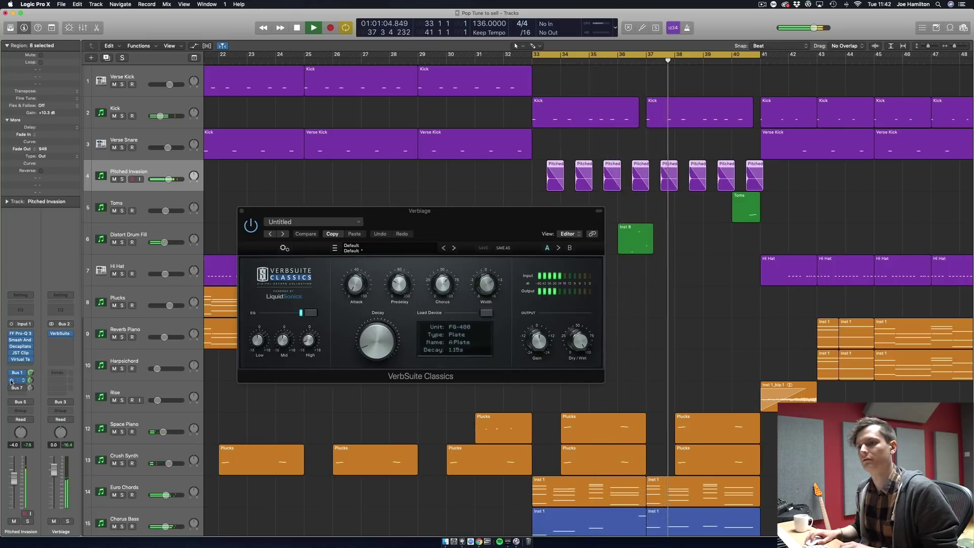
key(space)
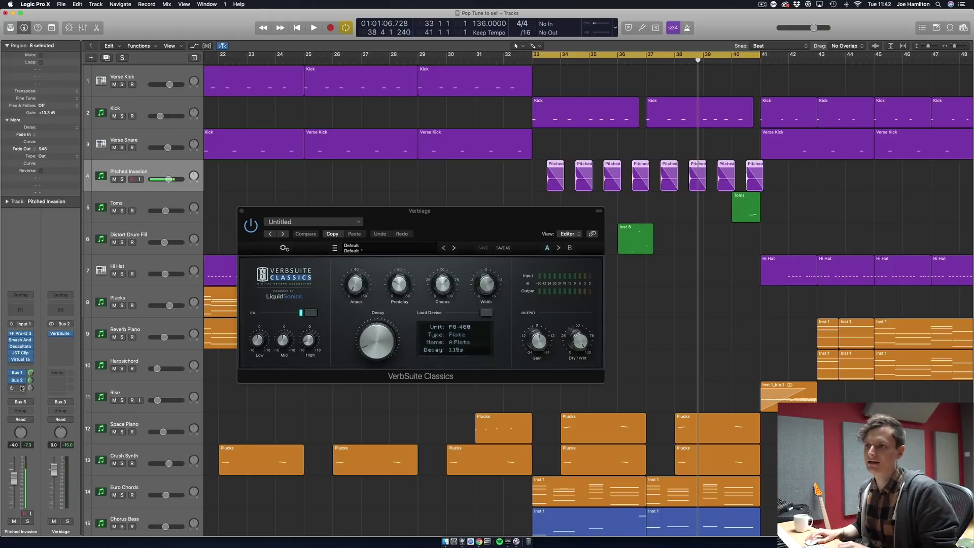
Step: Enable the Bus 7 send on Pitched Invasion and show only LongVerb's VerbSuite Classics in the middle of the arrangement
click(21, 388)
click(28, 393)
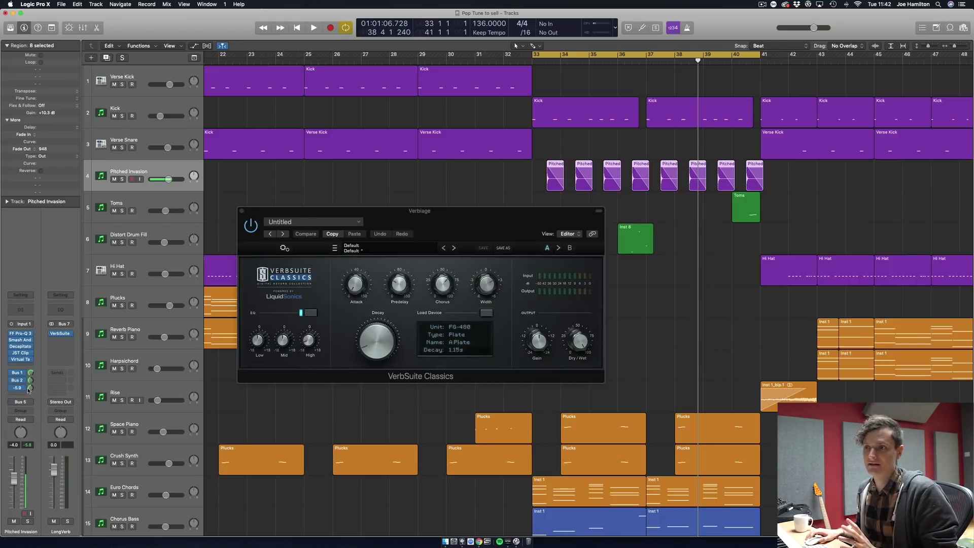
click(60, 333)
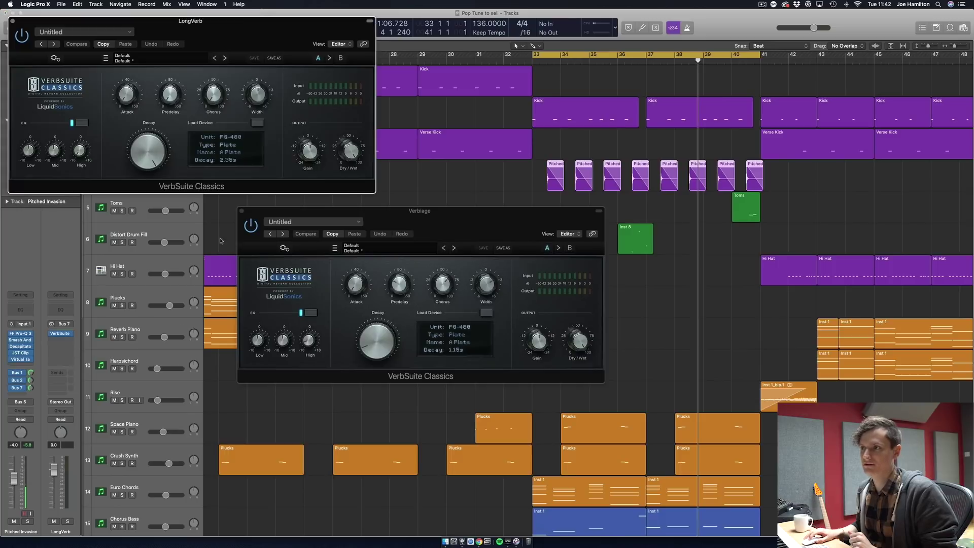
click(241, 211)
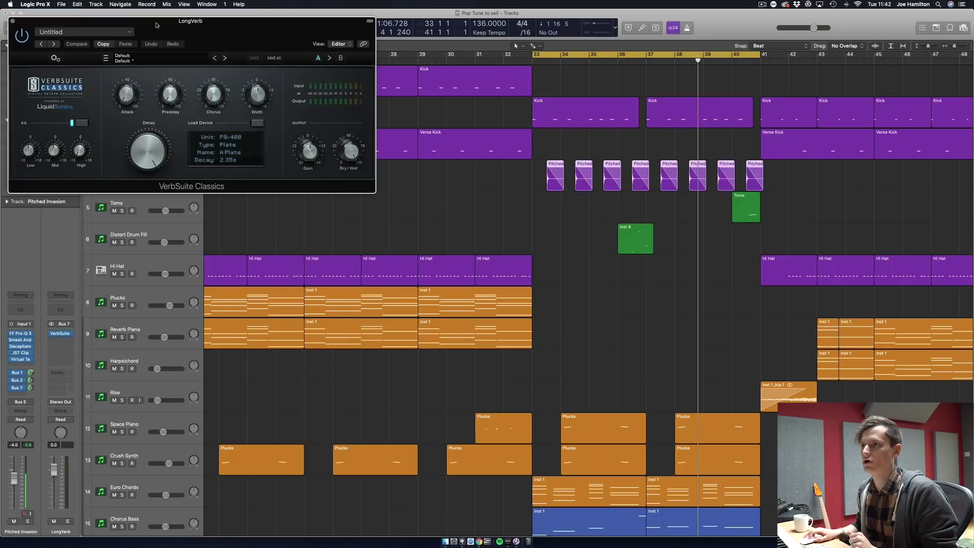
drag(155, 25, 416, 240)
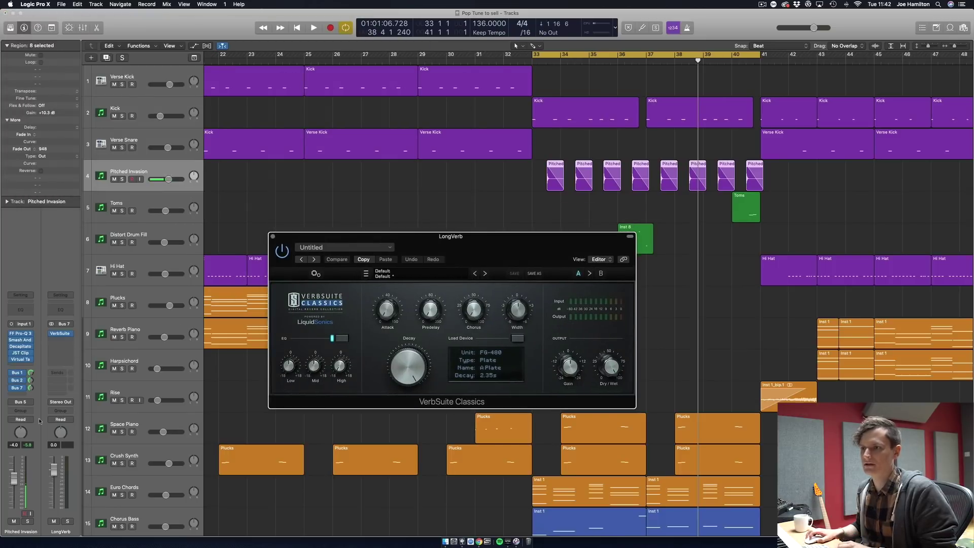
Step: Audition the LongVerb return soloed, and compare the Bus 7 send off and on in the full mix with LongVerb unsoloed
click(67, 521)
key(space)
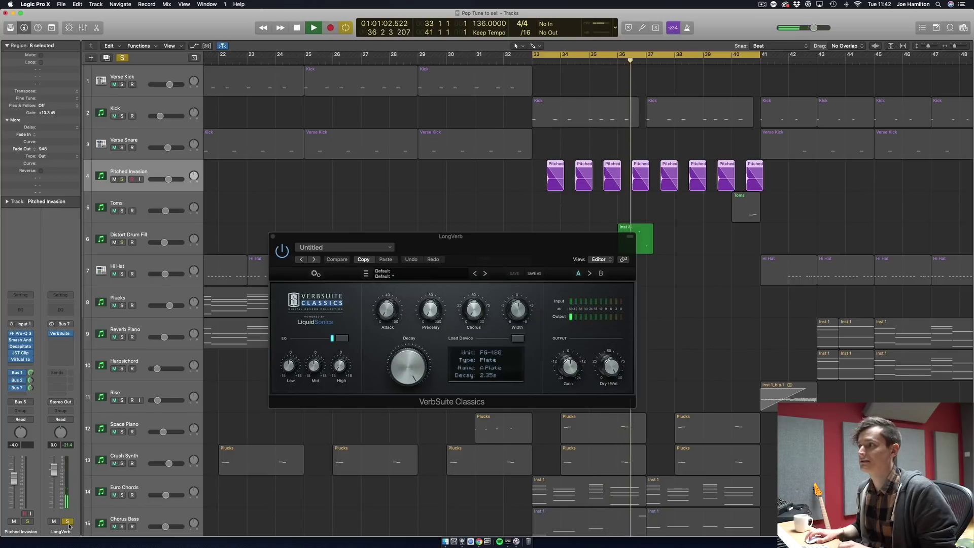
click(68, 522)
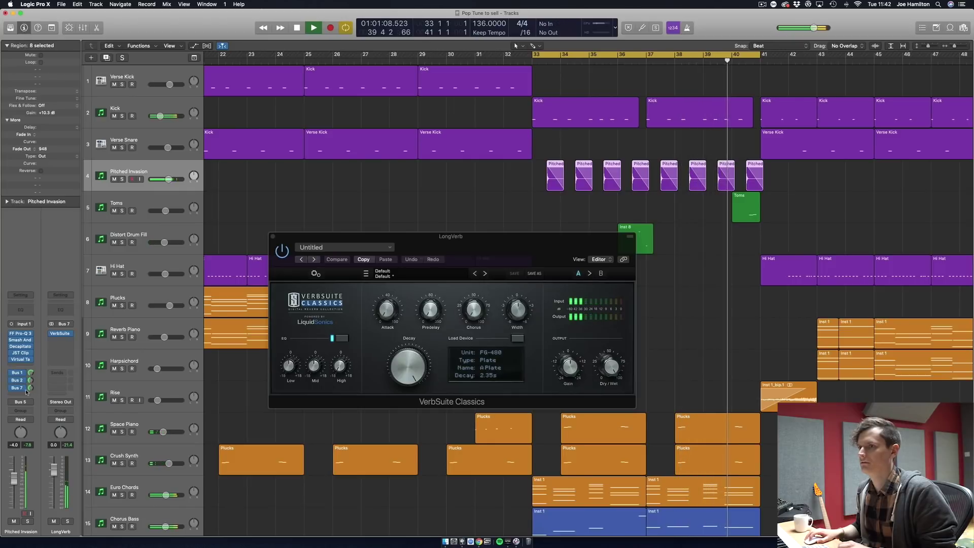
mouse_move(12, 391)
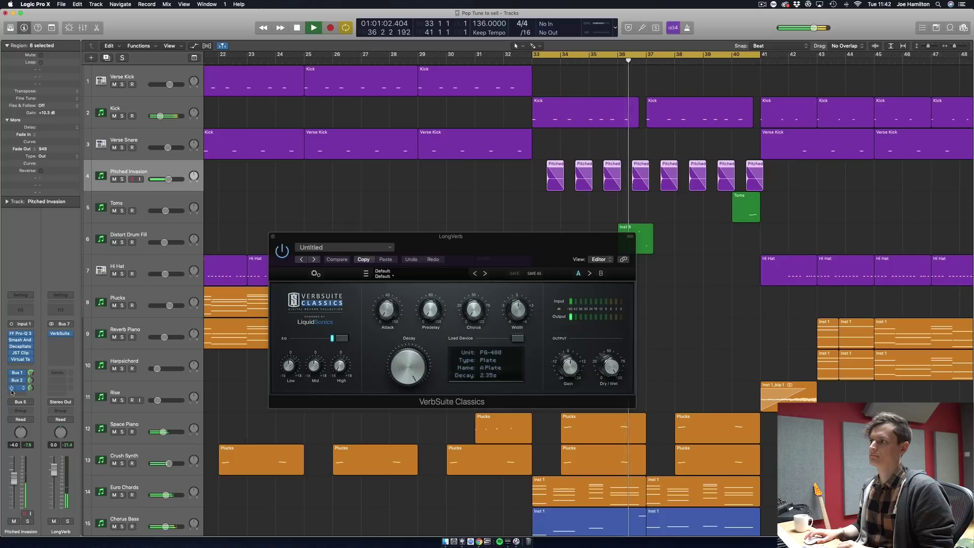
key(space)
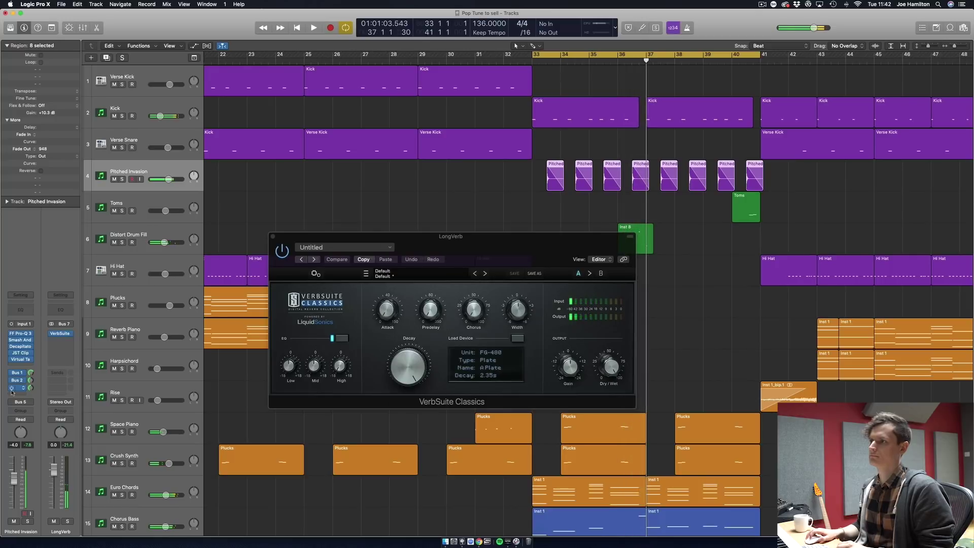
Step: Hide the plug-in window and examine the first five Pitched Invasion regions one by one from bar 33, leaving nothing selected
click(218, 175)
key(v)
key(super+Right)
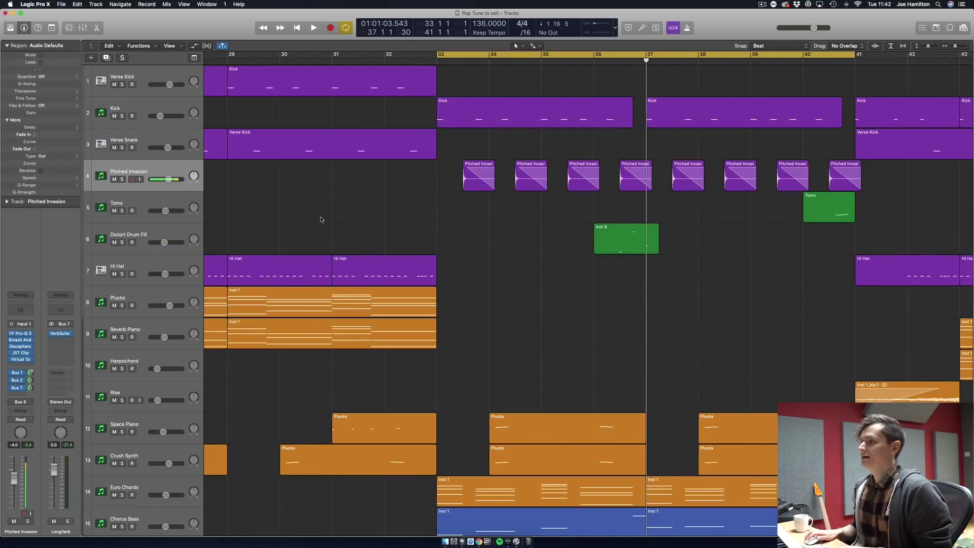
click(466, 173)
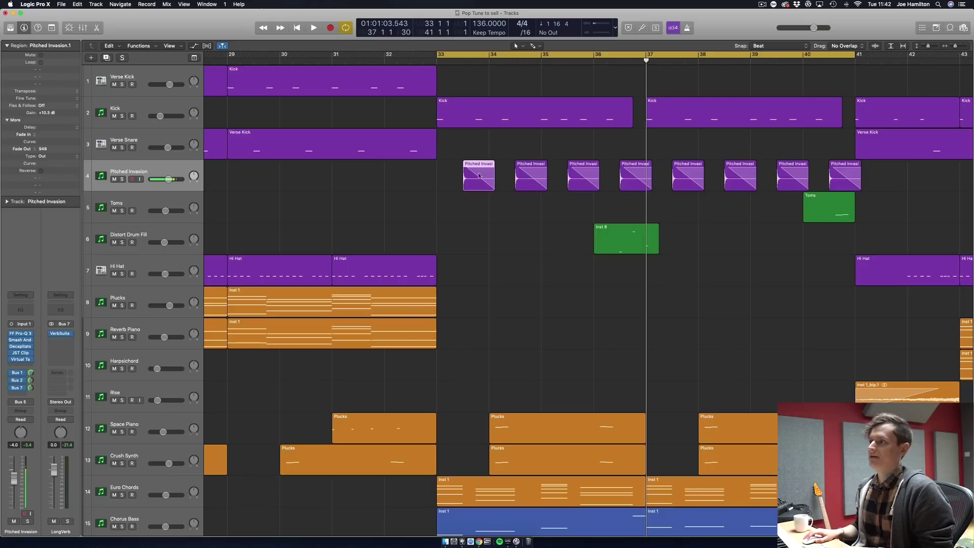
click(533, 178)
click(588, 180)
click(644, 186)
click(672, 183)
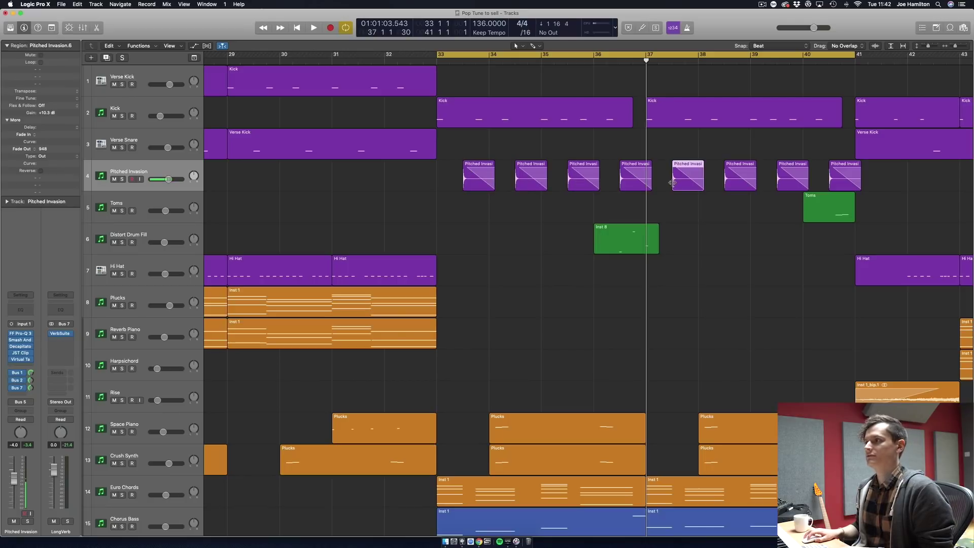
click(672, 236)
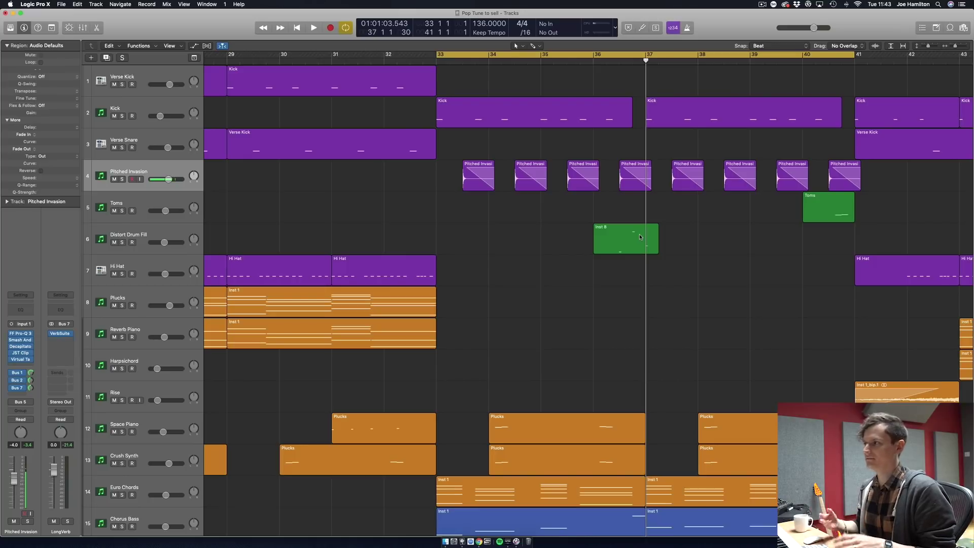
Step: Solo the Pitched Invasion track and select only its first region after bar 33
click(141, 169)
click(121, 180)
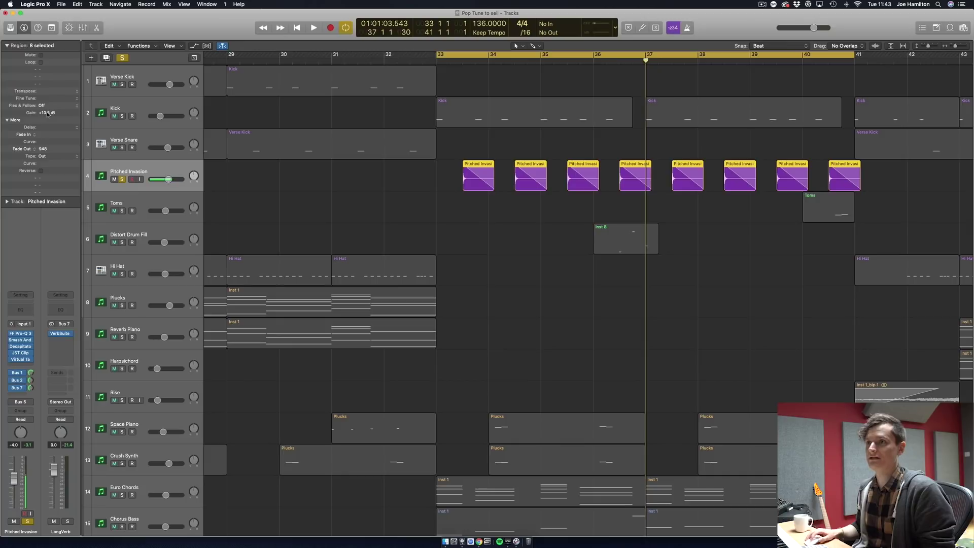
click(305, 207)
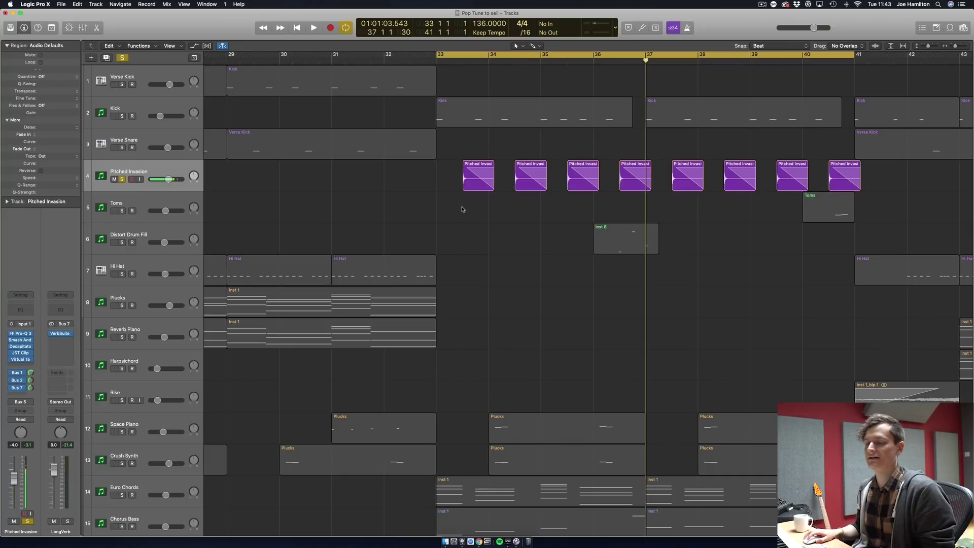
click(485, 188)
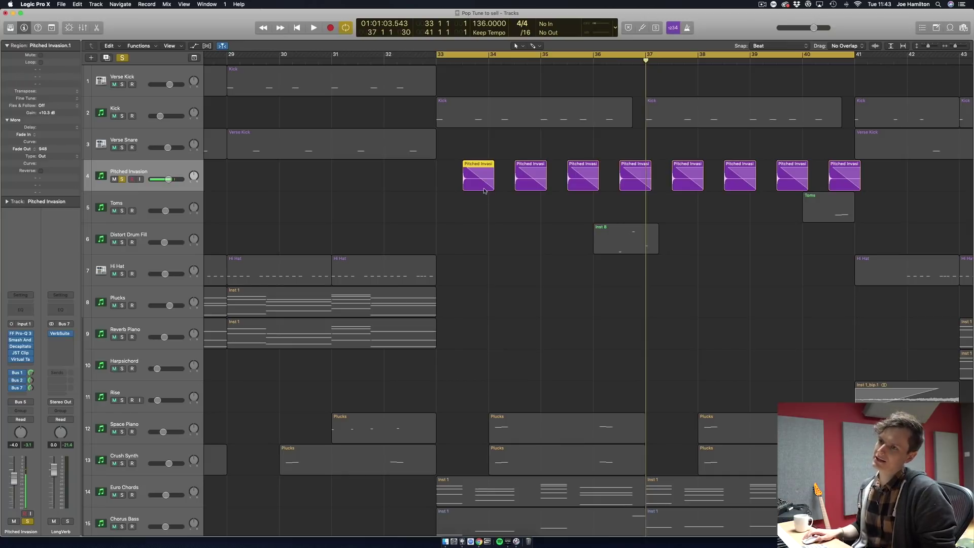
mouse_move(22, 357)
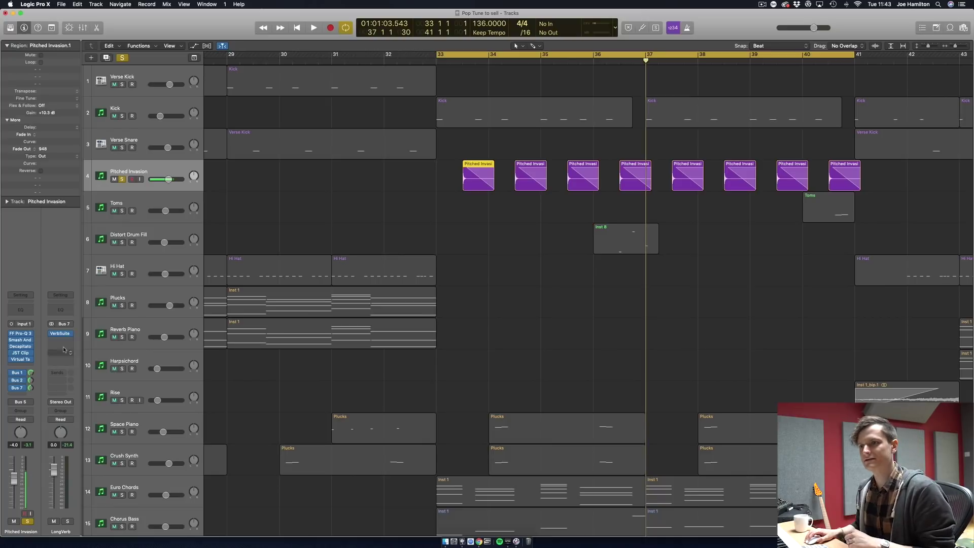